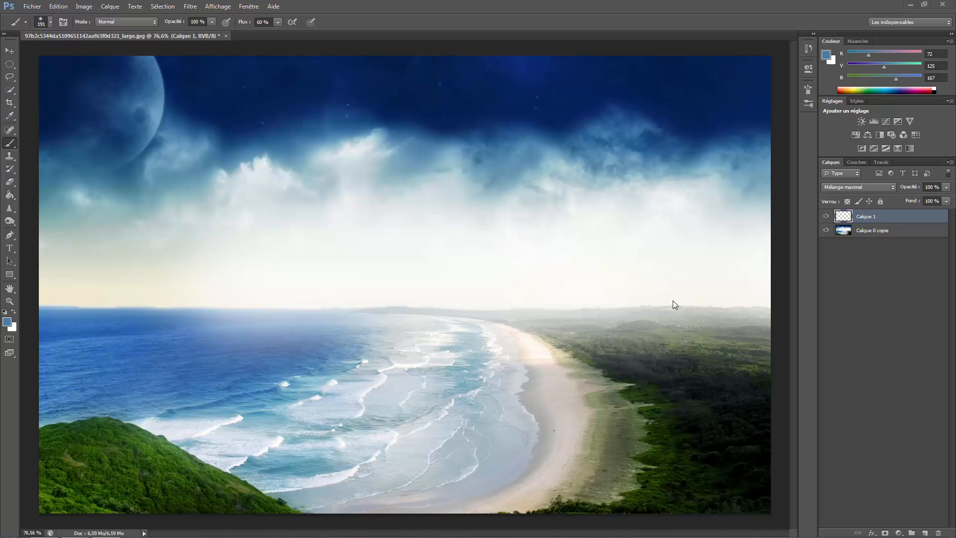
Step: Select the whole canvas and set the blend mode of Calque 1 to Incrustation
{"action": "key", "text": "ctrl+a"}
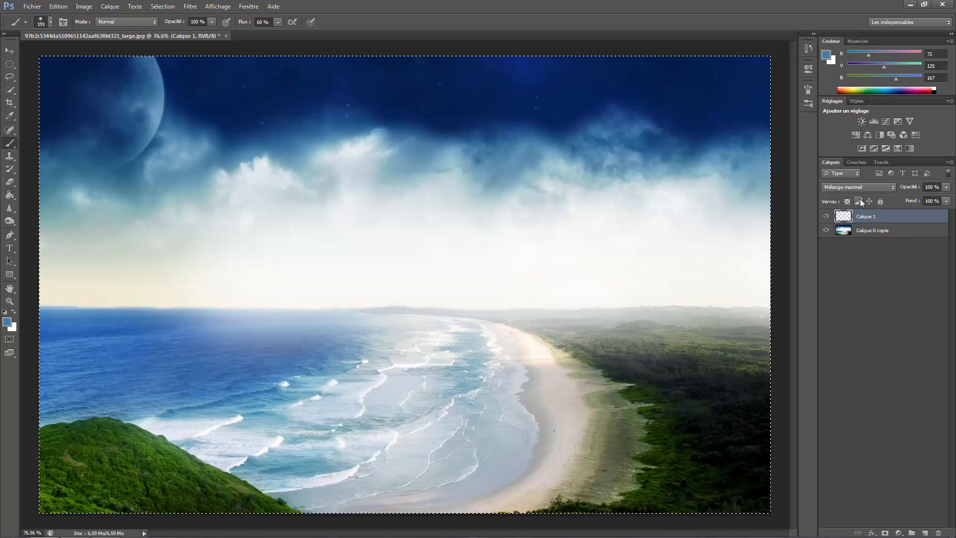
{"action": "left_click", "coordinate": [859, 187]}
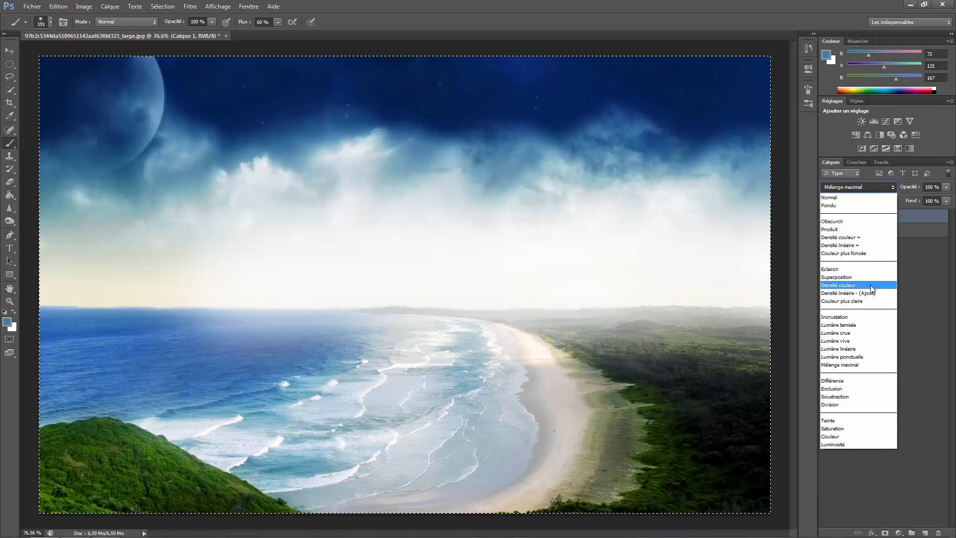
{"action": "left_click", "coordinate": [867, 317]}
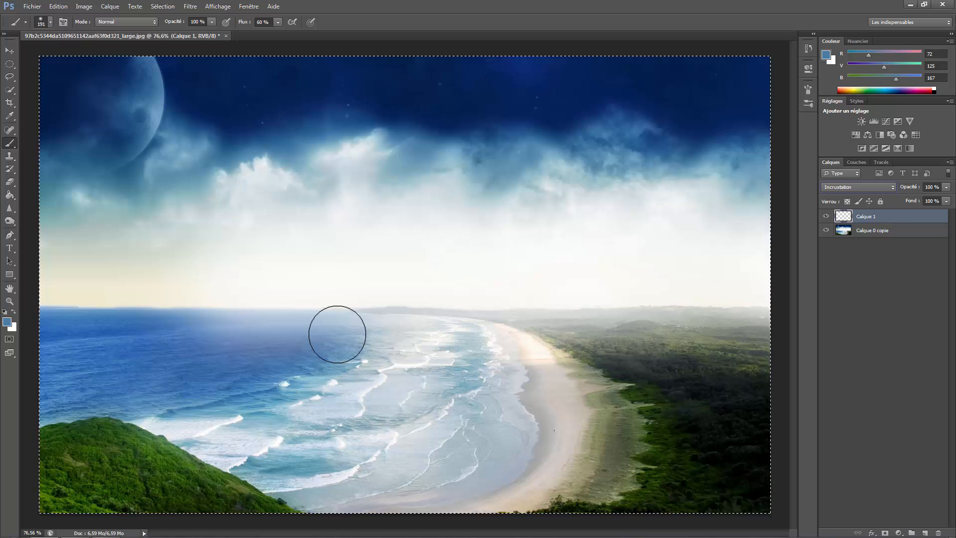
{"action": "left_click", "coordinate": [841, 188]}
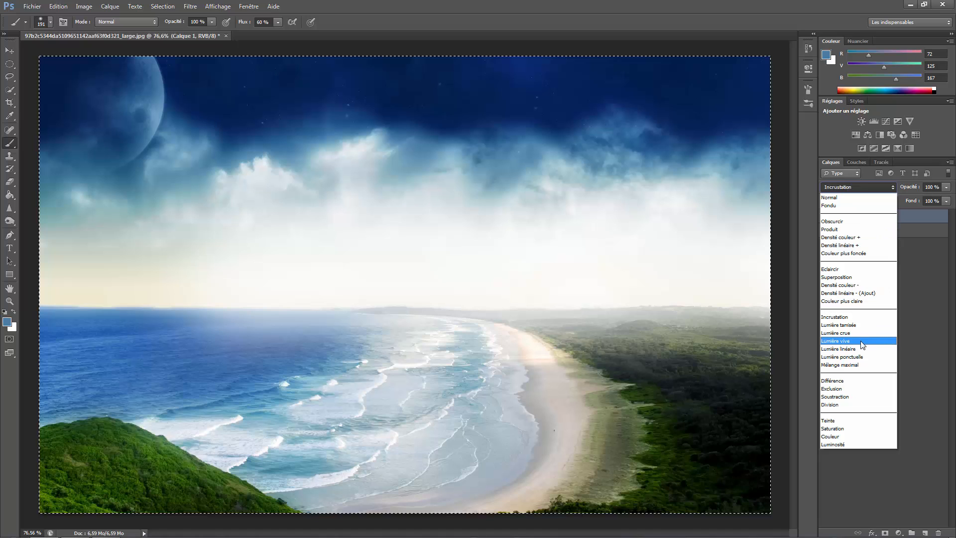
{"action": "left_click", "coordinate": [780, 296]}
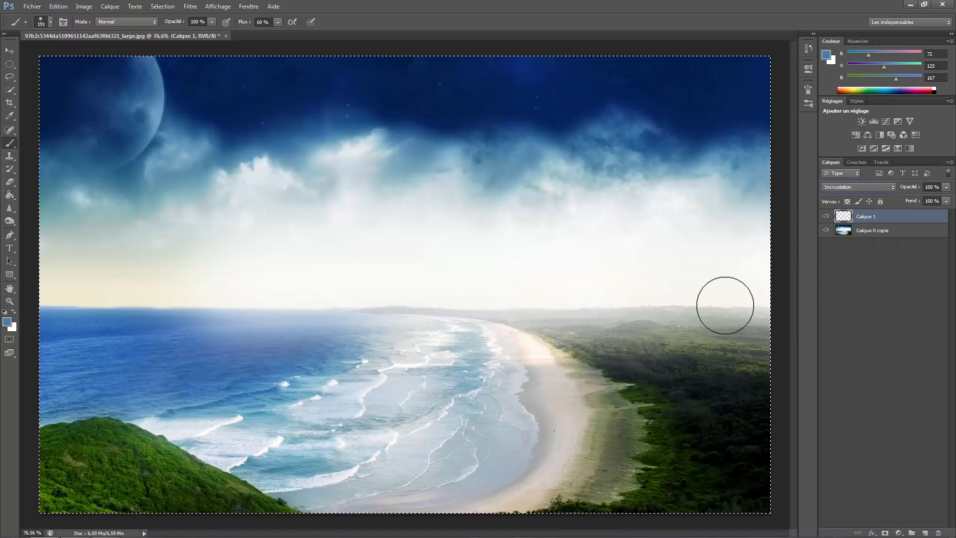
Step: Fill Calque 1 with 50% gris in Normal mode at 100% opacity and clear the selection
{"action": "left_click", "coordinate": [314, 311]}
{"action": "key", "text": "shift+F5"}
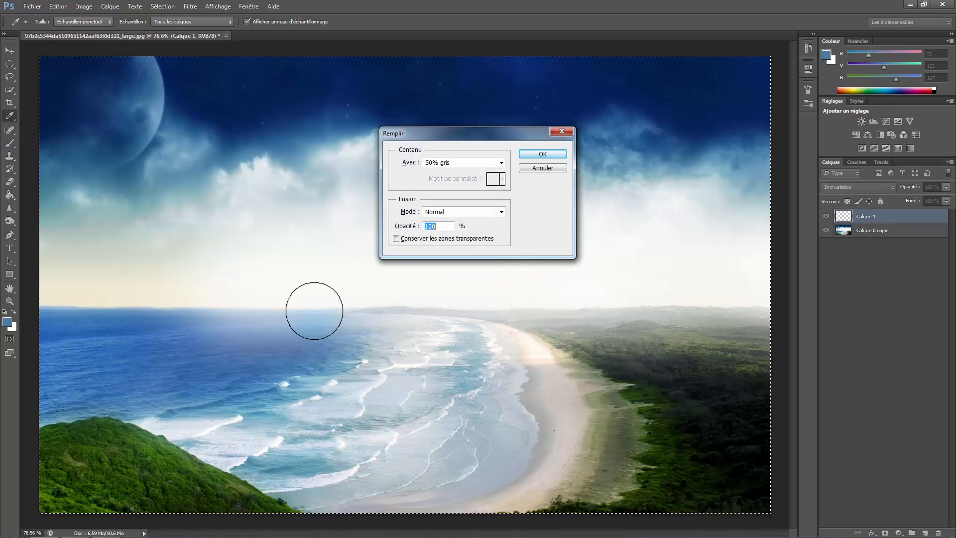
{"action": "left_click", "coordinate": [542, 155]}
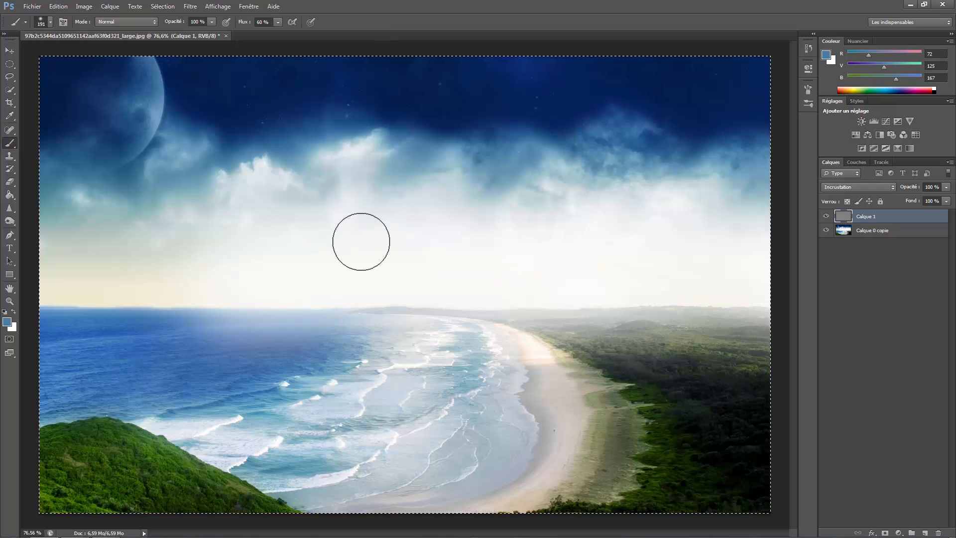
{"action": "key", "text": "ctrl+d"}
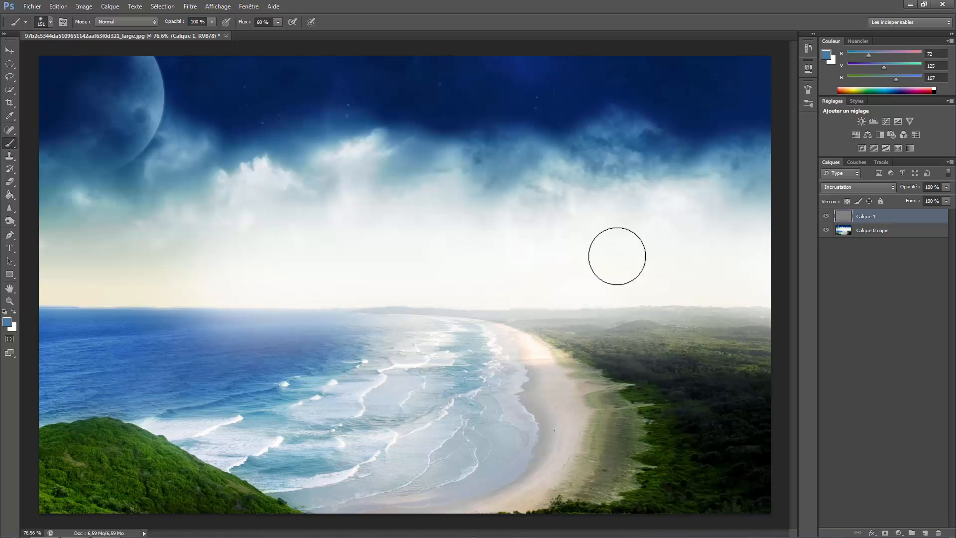
{"action": "left_click", "coordinate": [850, 189]}
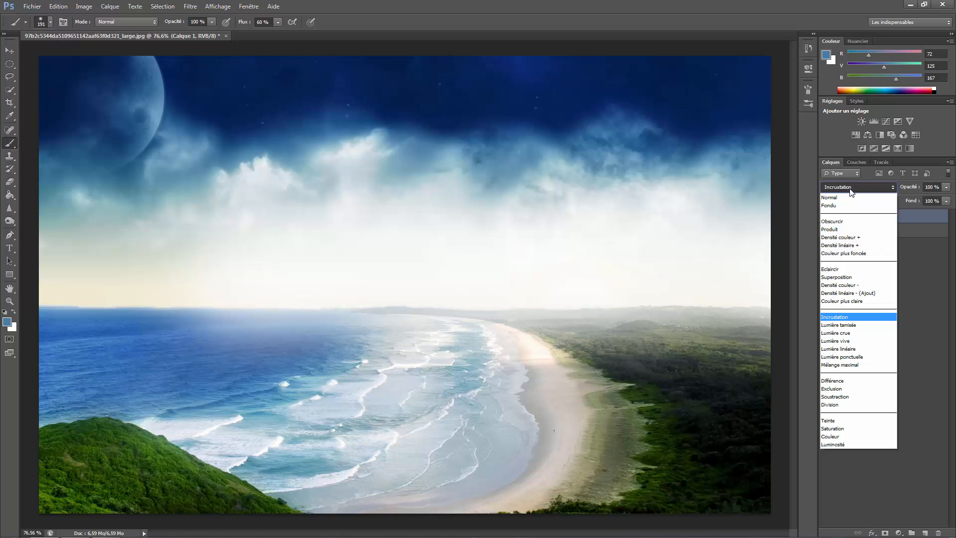
{"action": "left_click", "coordinate": [851, 190]}
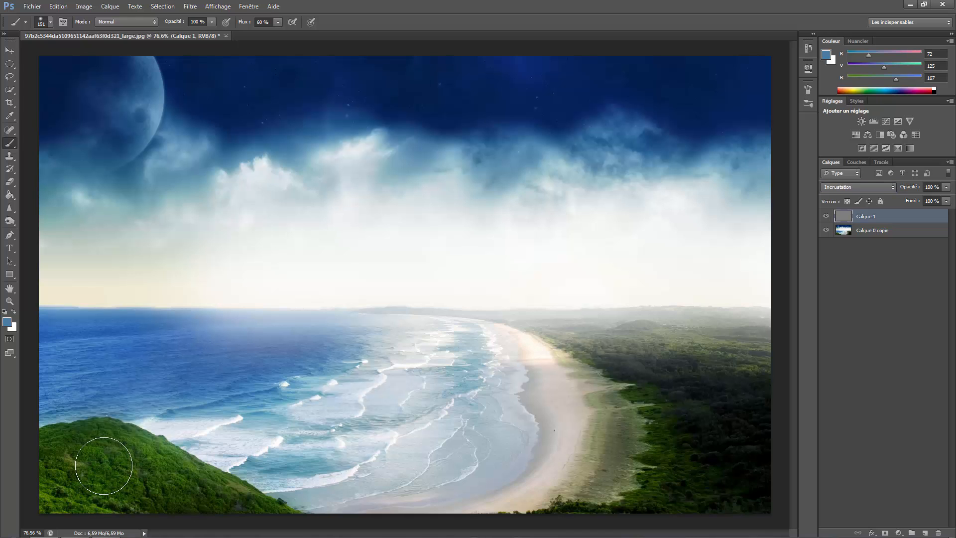
Step: Set the foreground colour to a fully saturated orange with RGB values 255, 144, 0
{"action": "scroll", "coordinate": [125, 484], "scroll_direction": "up", "scroll_amount": 2}
{"action": "scroll", "coordinate": [126, 486], "scroll_direction": "up", "scroll_amount": 3}
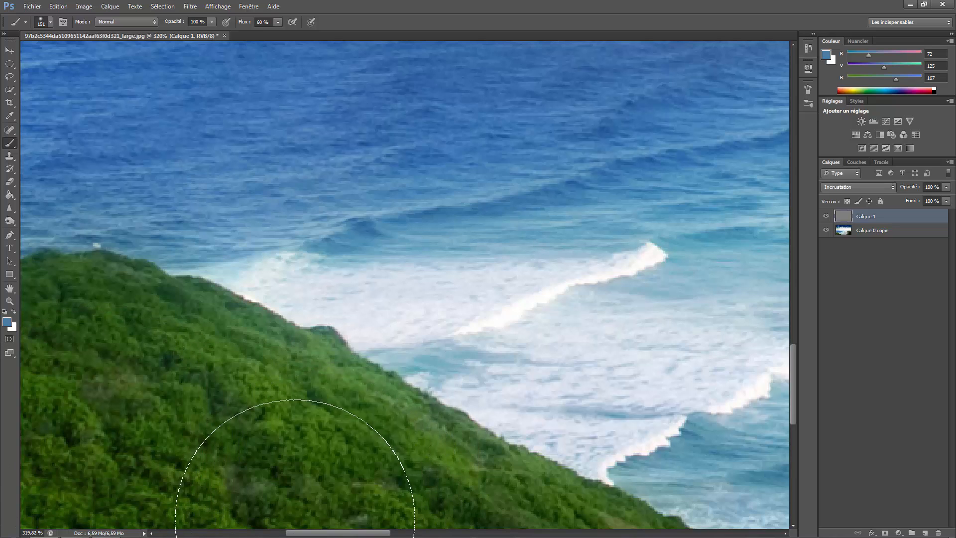
{"action": "left_click_drag", "start_coordinate": [231, 331], "coordinate": [519, 228]}
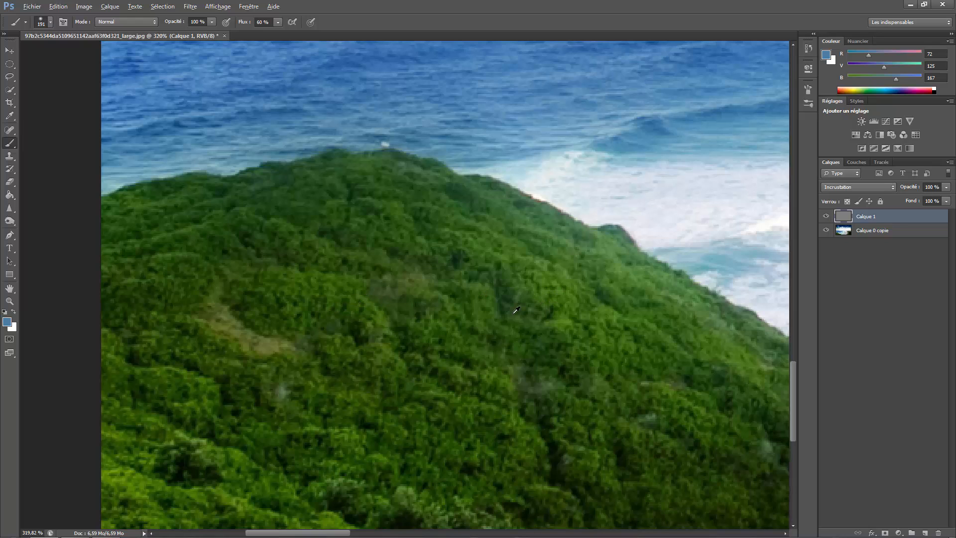
{"action": "key", "text": "alt"}
{"action": "left_click", "coordinate": [7, 322]}
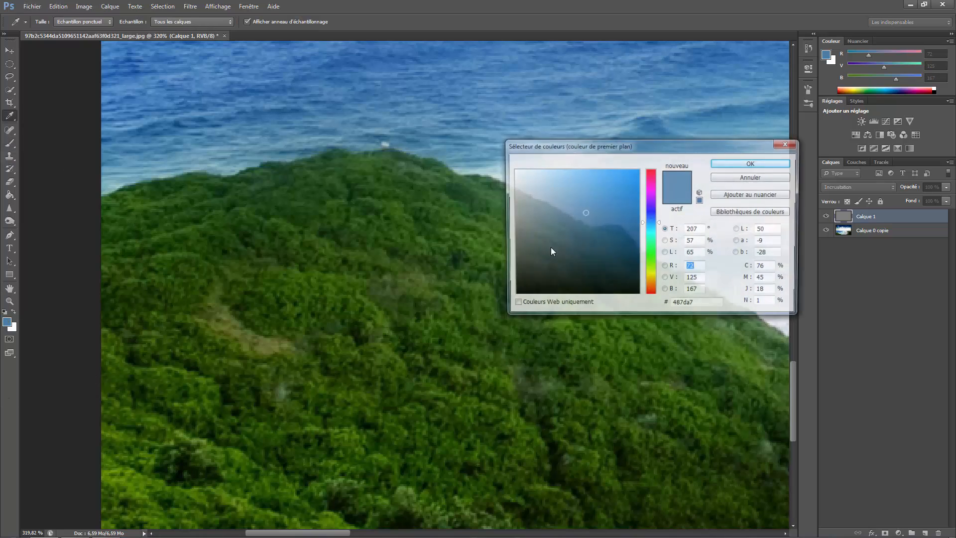
{"action": "left_click", "coordinate": [653, 284]}
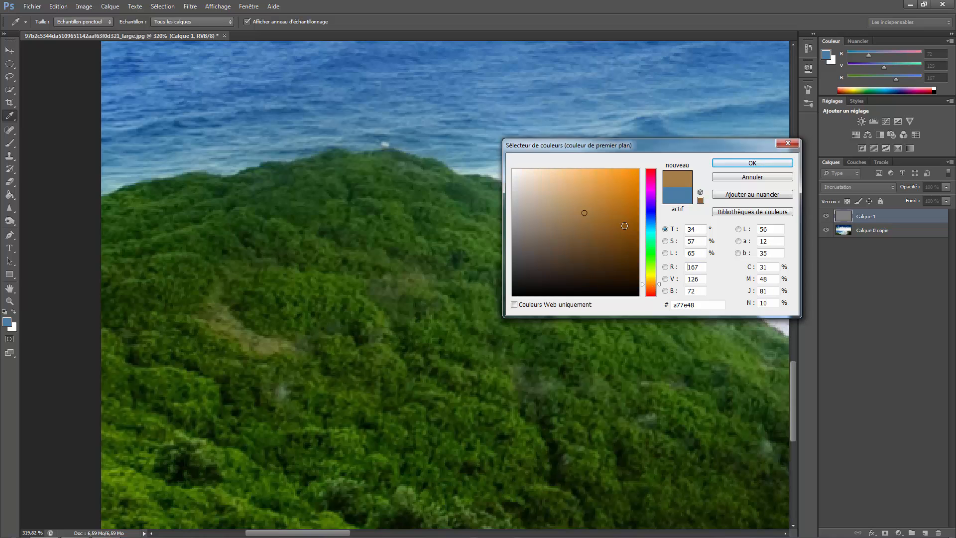
{"action": "left_click_drag", "start_coordinate": [624, 226], "coordinate": [794, 161]}
{"action": "left_click", "coordinate": [734, 167]}
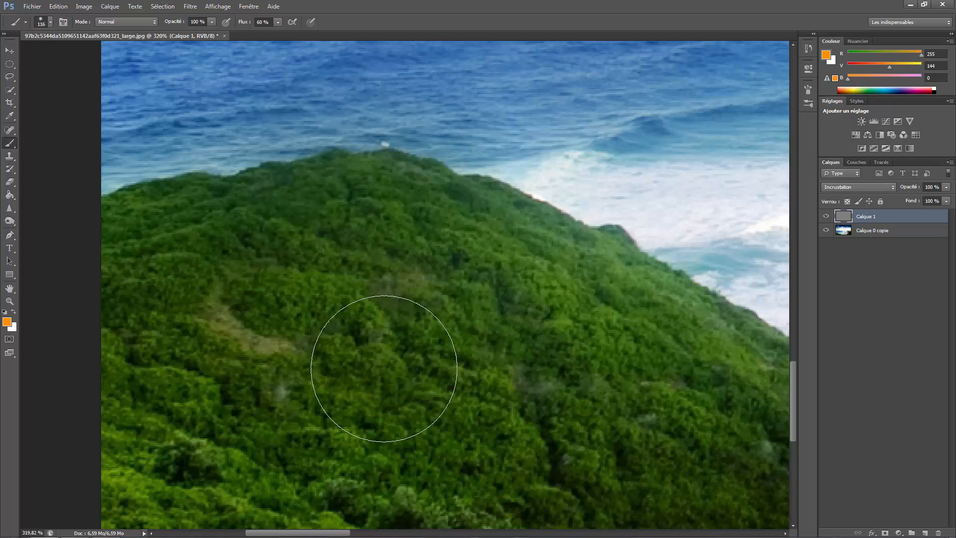
Step: Paint orange over the green hill, the dark forest and the forest's edge along the beach on Calque 1
{"action": "left_click", "coordinate": [346, 309]}
{"action": "mouse_move", "coordinate": [379, 388]}
{"action": "left_mouse_down"}
{"action": "mouse_move", "coordinate": [421, 341]}
{"action": "mouse_move", "coordinate": [478, 348]}
{"action": "mouse_move", "coordinate": [457, 438]}
{"action": "mouse_move", "coordinate": [398, 449]}
{"action": "mouse_move", "coordinate": [214, 448]}
{"action": "mouse_move", "coordinate": [129, 478]}
{"action": "mouse_move", "coordinate": [150, 348]}
{"action": "mouse_move", "coordinate": [283, 241]}
{"action": "mouse_move", "coordinate": [341, 224]}
{"action": "mouse_move", "coordinate": [418, 230]}
{"action": "mouse_move", "coordinate": [523, 256]}
{"action": "mouse_move", "coordinate": [665, 342]}
{"action": "mouse_move", "coordinate": [732, 533]}
{"action": "mouse_move", "coordinate": [77, 520]}
{"action": "mouse_move", "coordinate": [239, 299]}
{"action": "mouse_move", "coordinate": [96, 203]}
{"action": "mouse_move", "coordinate": [326, 326]}
{"action": "mouse_move", "coordinate": [367, 273]}
{"action": "mouse_move", "coordinate": [495, 438]}
{"action": "mouse_move", "coordinate": [405, 316]}
{"action": "mouse_move", "coordinate": [655, 463]}
{"action": "left_mouse_up"}
{"action": "scroll", "coordinate": [654, 463], "scroll_direction": "down", "scroll_amount": 6}
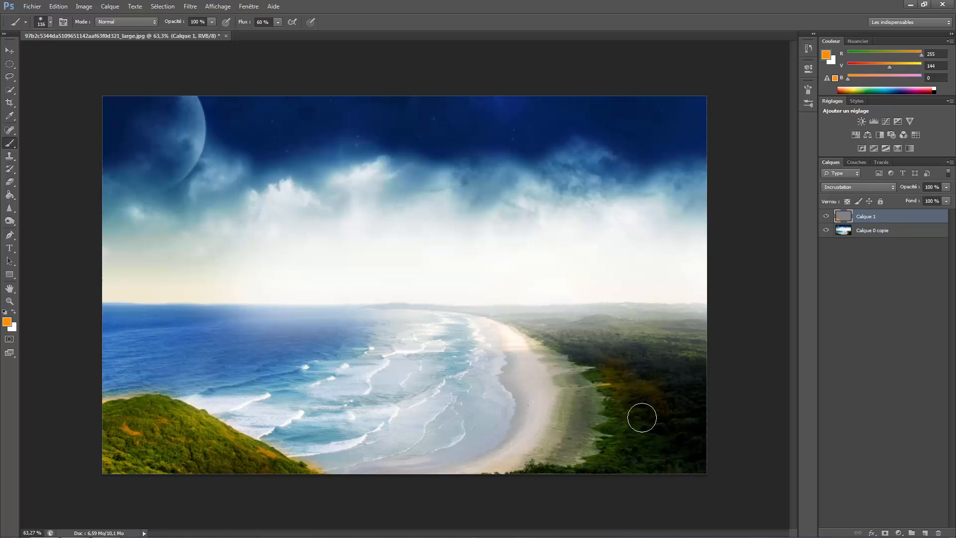
{"action": "mouse_move", "coordinate": [667, 342]}
{"action": "left_mouse_down"}
{"action": "mouse_move", "coordinate": [674, 393]}
{"action": "mouse_move", "coordinate": [673, 342]}
{"action": "mouse_move", "coordinate": [586, 327]}
{"action": "mouse_move", "coordinate": [577, 448]}
{"action": "left_mouse_up"}
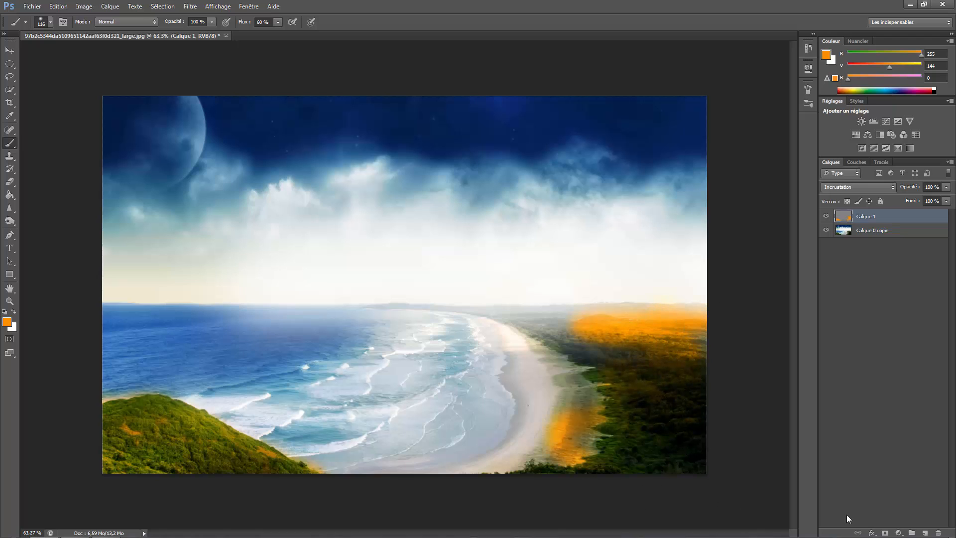
Step: Refill Calque 1 with 50% gris to erase the painting, and set its blend mode to Lumière tamisée
{"action": "key", "text": "shift+F5"}
{"action": "key", "text": "Return"}
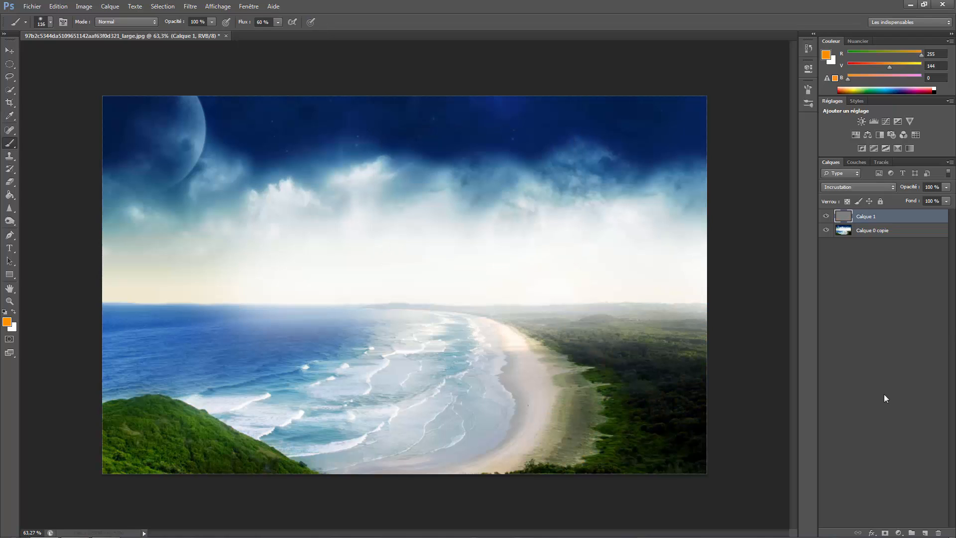
{"action": "left_click", "coordinate": [839, 187]}
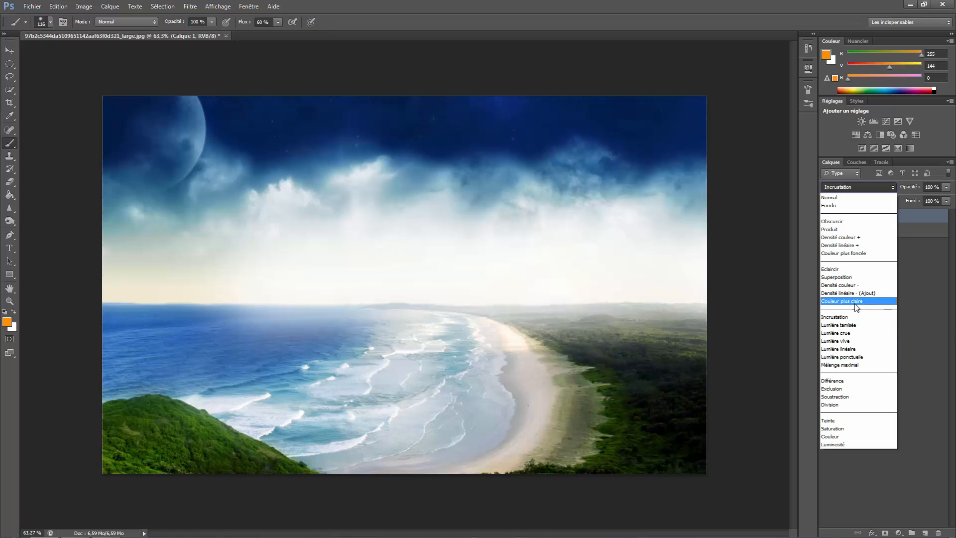
{"action": "left_click", "coordinate": [852, 322]}
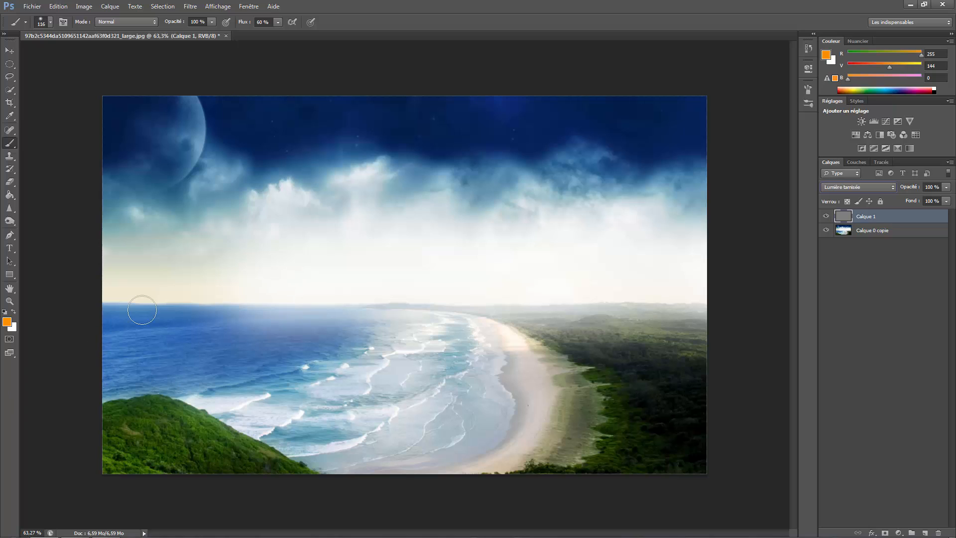
Step: Try Densité linéaire - (Ajout) and Eclaircir as blend modes for Calque 1, and restore Lumière tamisée
{"action": "key", "text": "alt+shift+o"}
{"action": "key", "text": "alt+shift+w"}
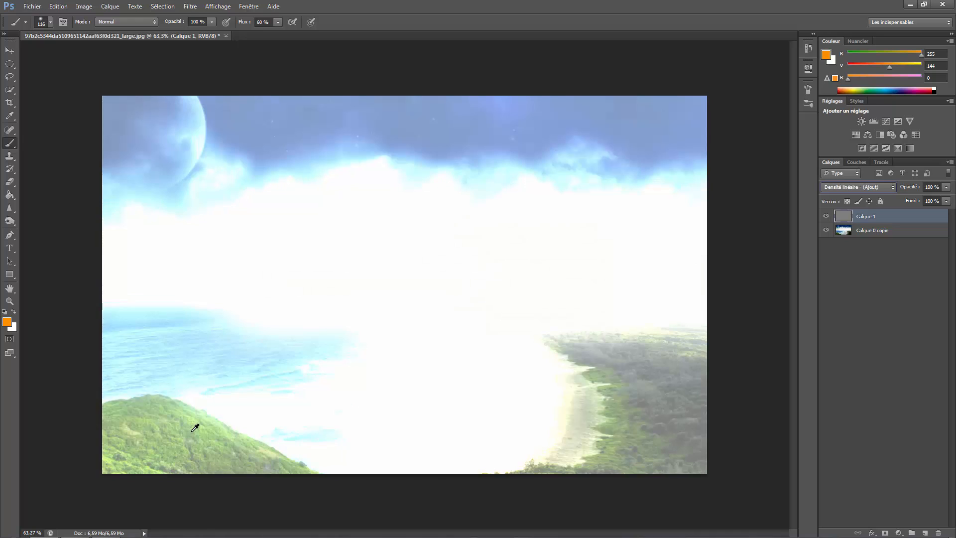
{"action": "key", "text": "alt+shift+d"}
{"action": "key", "text": "alt+shift+g"}
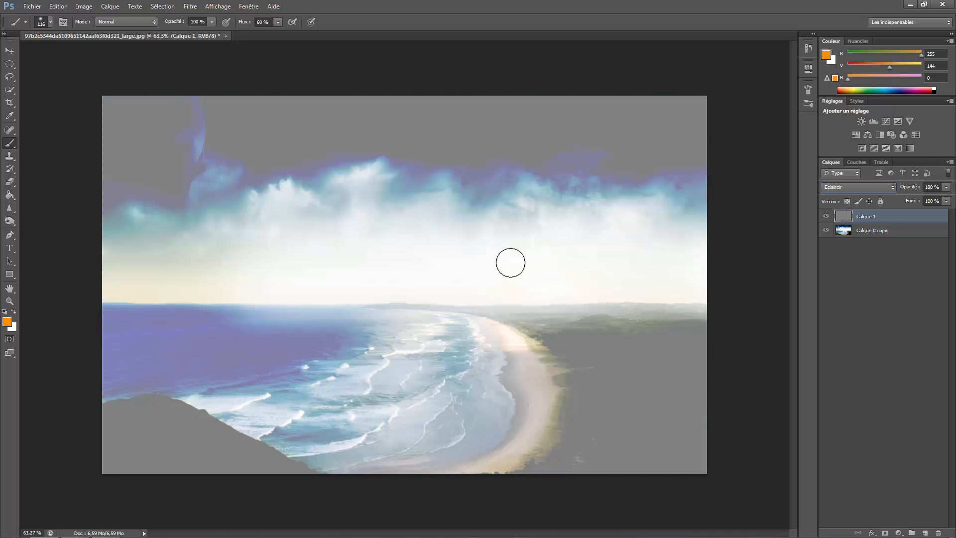
{"action": "left_click", "coordinate": [868, 186]}
{"action": "left_click", "coordinate": [848, 324]}
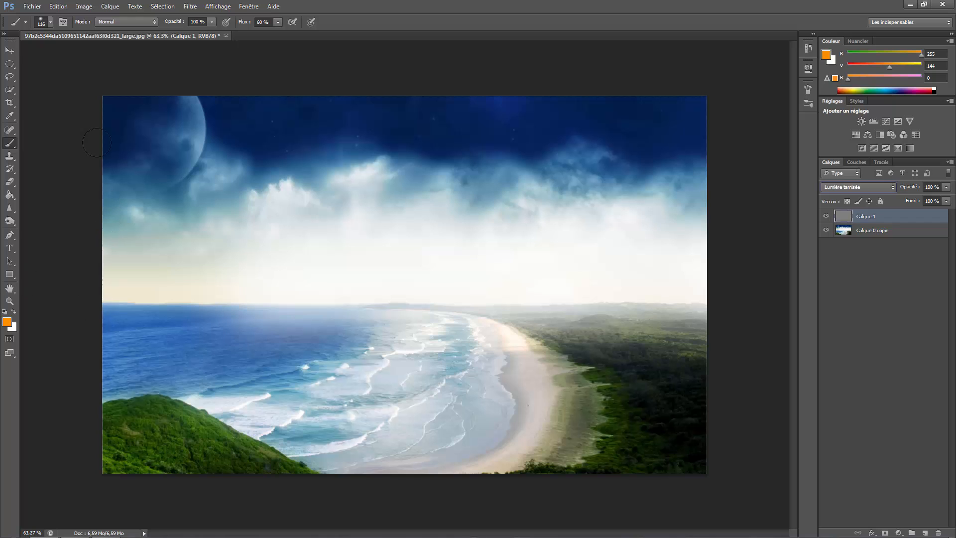
{"action": "scroll", "coordinate": [214, 380], "scroll_direction": "up", "scroll_amount": 5}
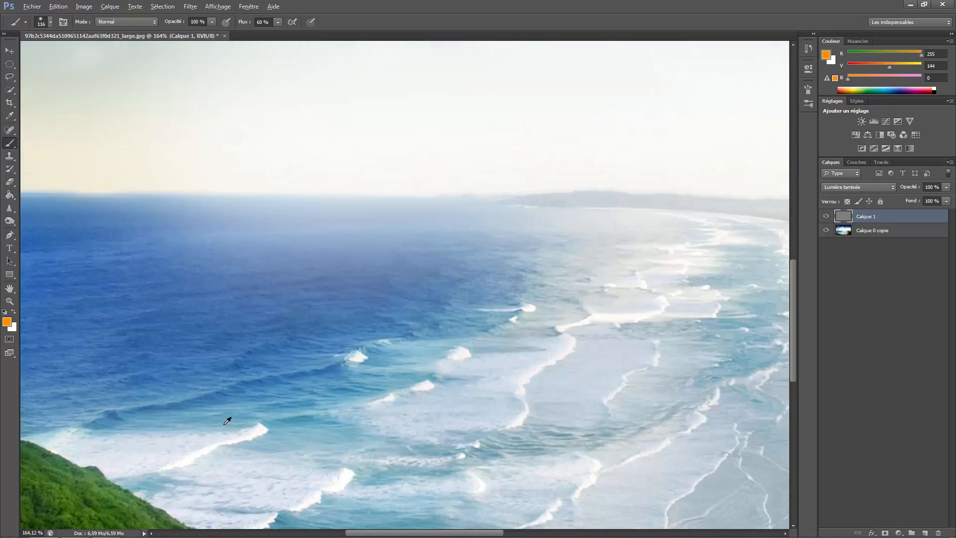
{"action": "mouse_move", "coordinate": [175, 398]}
{"action": "left_mouse_down"}
{"action": "mouse_move", "coordinate": [209, 395]}
{"action": "mouse_move", "coordinate": [389, 308]}
{"action": "mouse_move", "coordinate": [321, 342]}
{"action": "left_mouse_up"}
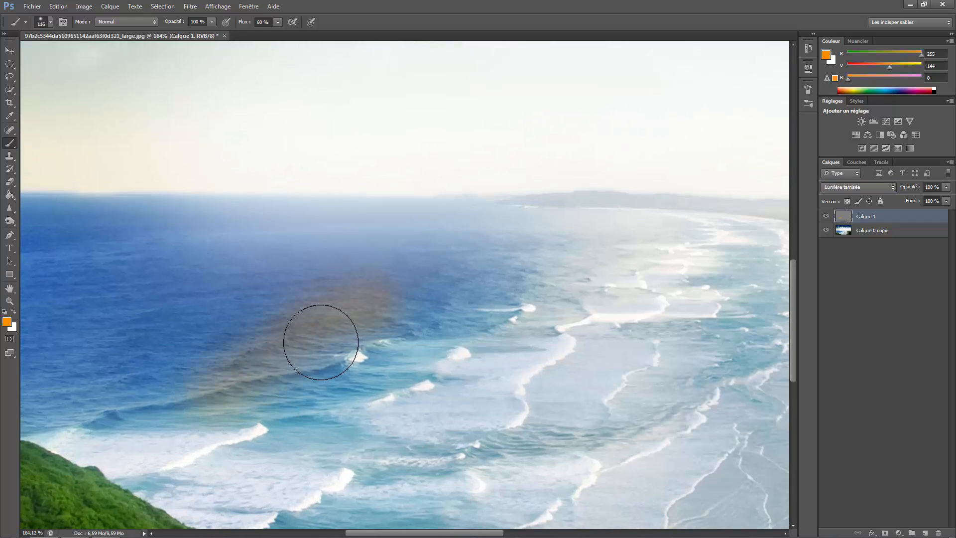
{"action": "key", "text": "ctrl+z"}
Step: Paint the green hill beside the sea orange on Calque 1 with the 116 px brush
{"action": "mouse_move", "coordinate": [246, 305]}
{"action": "left_mouse_down"}
{"action": "mouse_move", "coordinate": [390, 237]}
{"action": "mouse_move", "coordinate": [521, 127]}
{"action": "left_mouse_up"}
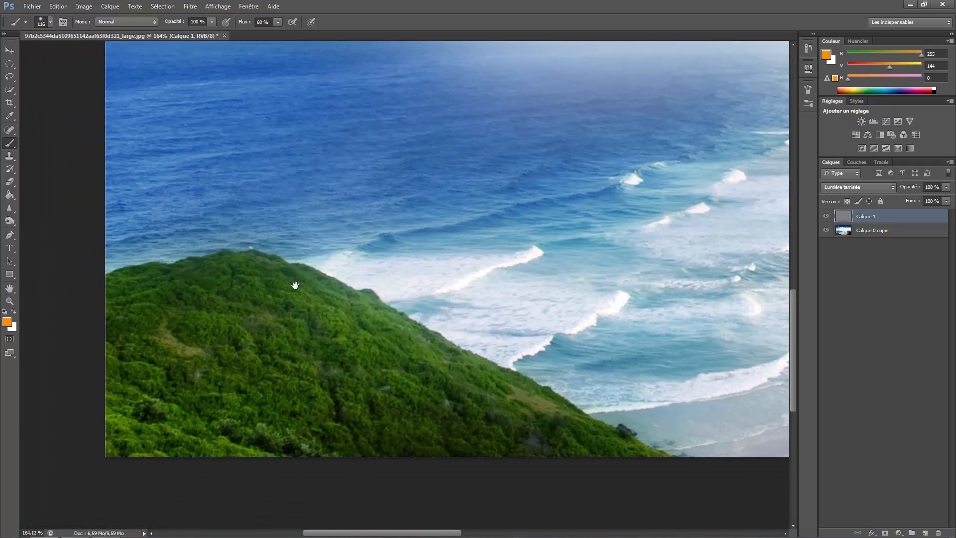
{"action": "left_click_drag", "start_coordinate": [246, 412], "coordinate": [315, 355]}
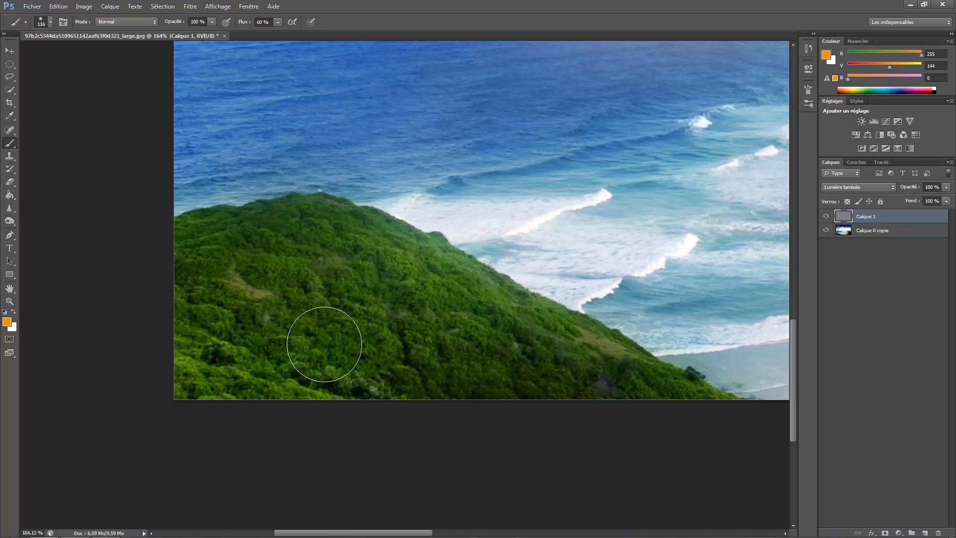
{"action": "mouse_move", "coordinate": [322, 343]}
{"action": "left_mouse_down"}
{"action": "mouse_move", "coordinate": [317, 364]}
{"action": "mouse_move", "coordinate": [244, 393]}
{"action": "mouse_move", "coordinate": [205, 384]}
{"action": "mouse_move", "coordinate": [546, 376]}
{"action": "mouse_move", "coordinate": [327, 332]}
{"action": "mouse_move", "coordinate": [160, 331]}
{"action": "mouse_move", "coordinate": [213, 315]}
{"action": "mouse_move", "coordinate": [190, 240]}
{"action": "mouse_move", "coordinate": [195, 255]}
{"action": "mouse_move", "coordinate": [241, 257]}
{"action": "mouse_move", "coordinate": [220, 262]}
{"action": "mouse_move", "coordinate": [335, 276]}
{"action": "mouse_move", "coordinate": [264, 236]}
{"action": "mouse_move", "coordinate": [310, 226]}
{"action": "mouse_move", "coordinate": [390, 260]}
{"action": "mouse_move", "coordinate": [384, 278]}
{"action": "mouse_move", "coordinate": [432, 323]}
{"action": "mouse_move", "coordinate": [421, 281]}
{"action": "mouse_move", "coordinate": [431, 277]}
{"action": "mouse_move", "coordinate": [675, 399]}
{"action": "left_mouse_up"}
{"action": "key", "text": "ctrl+0"}
{"action": "scroll", "coordinate": [453, 354], "scroll_direction": "down", "scroll_amount": 2}
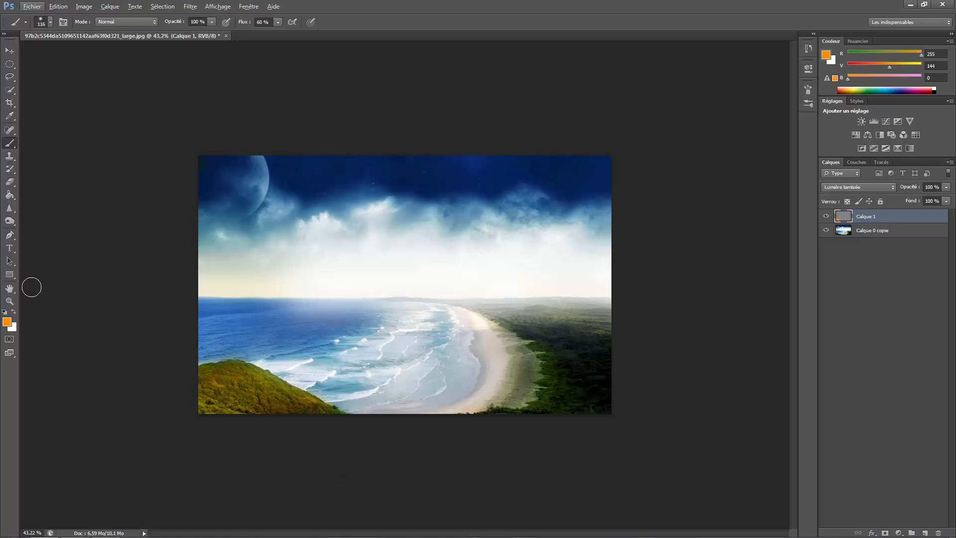
Step: Set the foreground colour to pure red (255, 0, 0) and paint the dark forest with a 245 px brush
{"action": "left_click", "coordinate": [7, 322]}
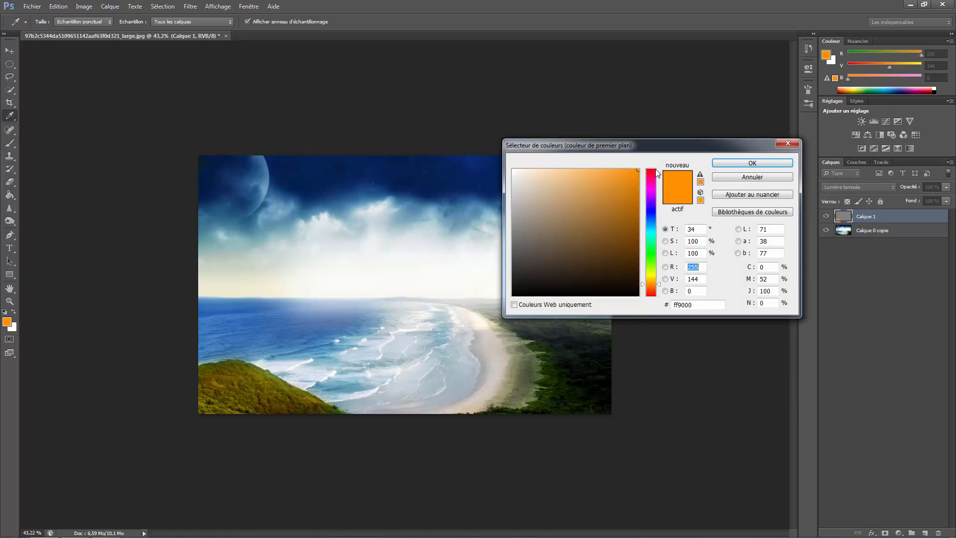
{"action": "left_click", "coordinate": [656, 170]}
{"action": "left_click", "coordinate": [722, 163]}
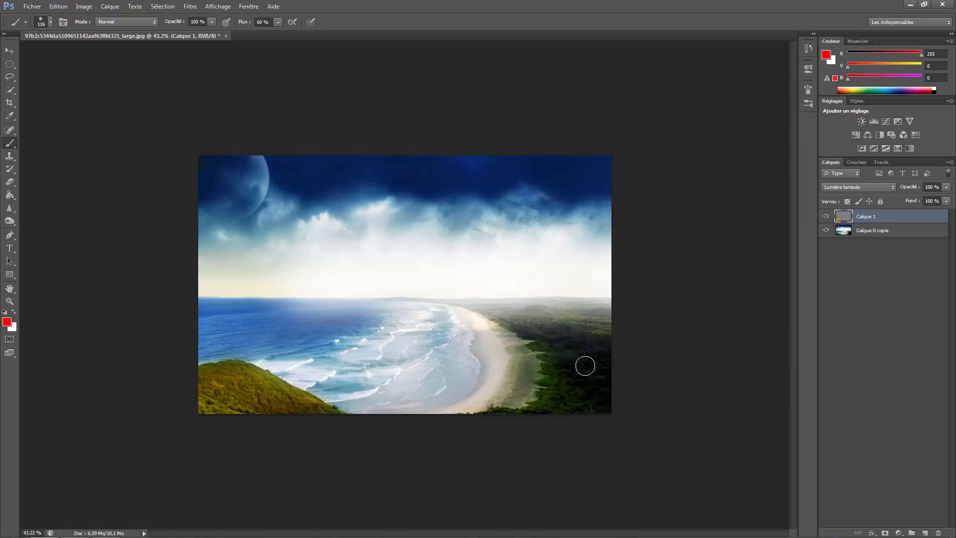
{"action": "scroll", "coordinate": [600, 374], "scroll_direction": "up", "scroll_amount": 5}
{"action": "left_click_drag", "start_coordinate": [701, 403], "coordinate": [553, 393]}
{"action": "key", "text": "bracketright"}
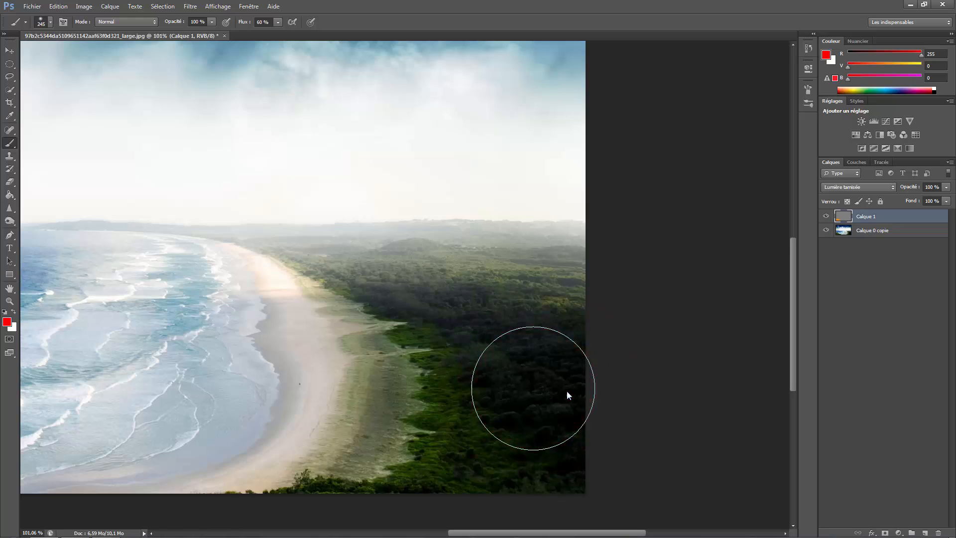
{"action": "mouse_move", "coordinate": [551, 391]}
{"action": "left_mouse_down"}
{"action": "mouse_move", "coordinate": [506, 348]}
{"action": "mouse_move", "coordinate": [550, 422]}
{"action": "mouse_move", "coordinate": [489, 343]}
{"action": "mouse_move", "coordinate": [545, 428]}
{"action": "mouse_move", "coordinate": [558, 504]}
{"action": "mouse_move", "coordinate": [552, 510]}
{"action": "mouse_move", "coordinate": [507, 471]}
{"action": "mouse_move", "coordinate": [492, 402]}
{"action": "mouse_move", "coordinate": [450, 514]}
{"action": "mouse_move", "coordinate": [485, 440]}
{"action": "mouse_move", "coordinate": [493, 377]}
{"action": "mouse_move", "coordinate": [475, 339]}
{"action": "mouse_move", "coordinate": [431, 297]}
{"action": "mouse_move", "coordinate": [571, 317]}
{"action": "mouse_move", "coordinate": [572, 512]}
{"action": "left_mouse_up"}
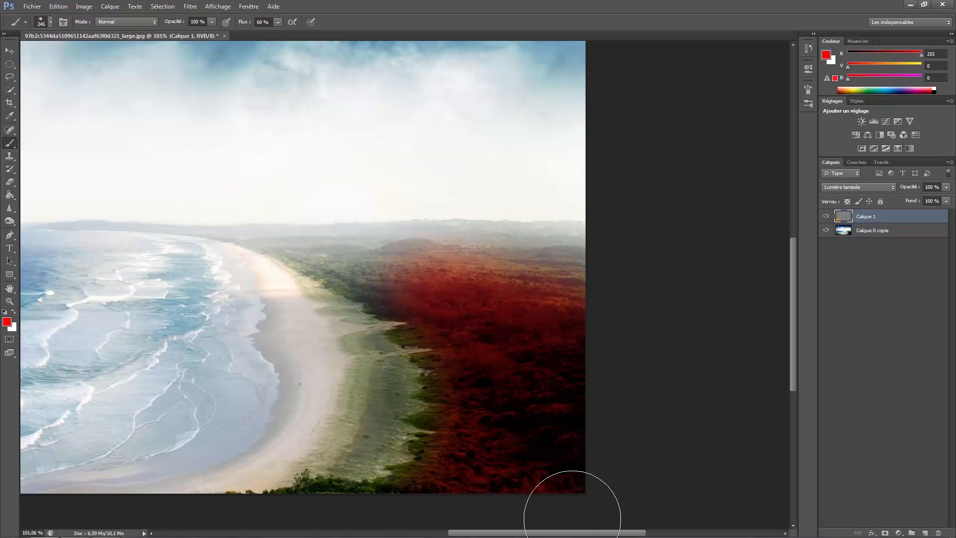
{"action": "scroll", "coordinate": [602, 473], "scroll_direction": "down", "scroll_amount": 3}
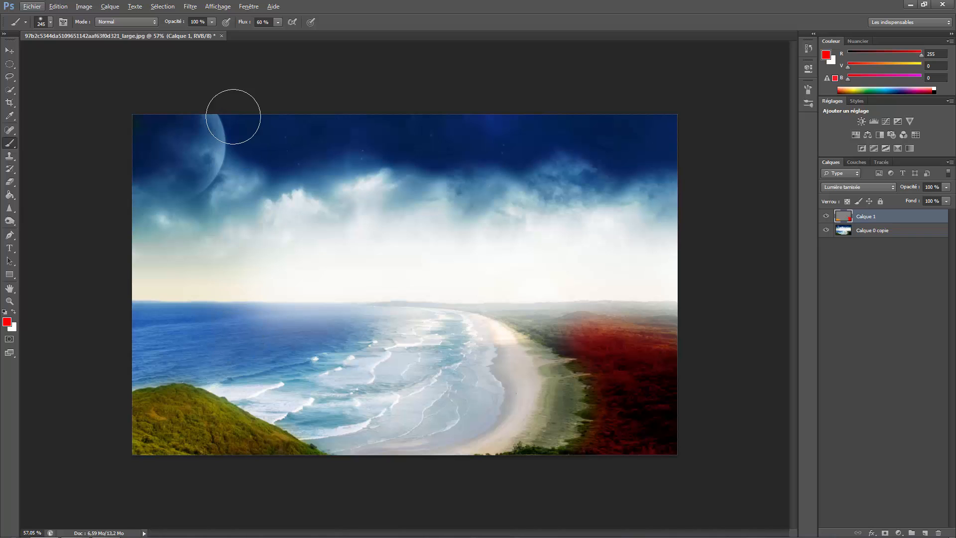
Step: Set the foreground colour to bright green (24, 255, 0) and paint the dark sky on Calque 1 with a 459 px brush
{"action": "left_click", "coordinate": [7, 322]}
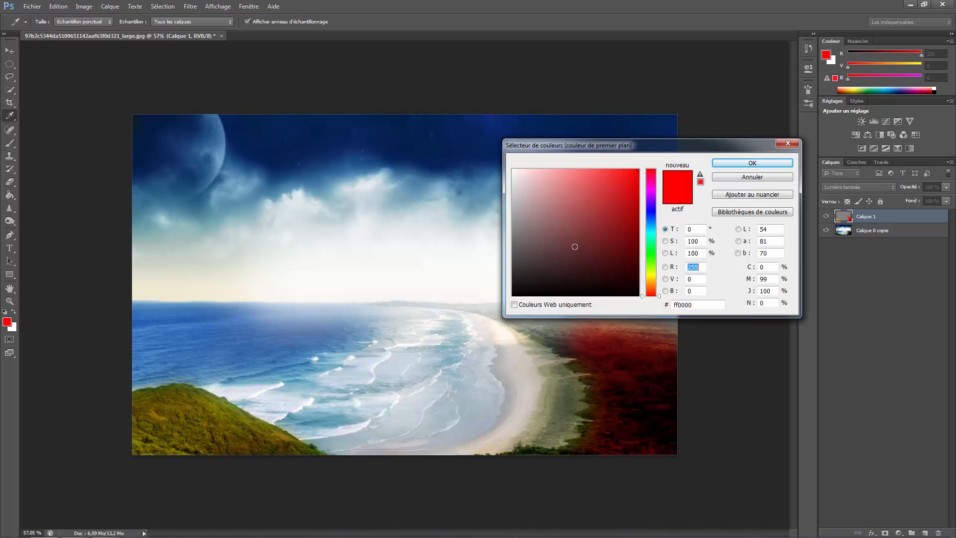
{"action": "left_click_drag", "start_coordinate": [654, 227], "coordinate": [653, 255]}
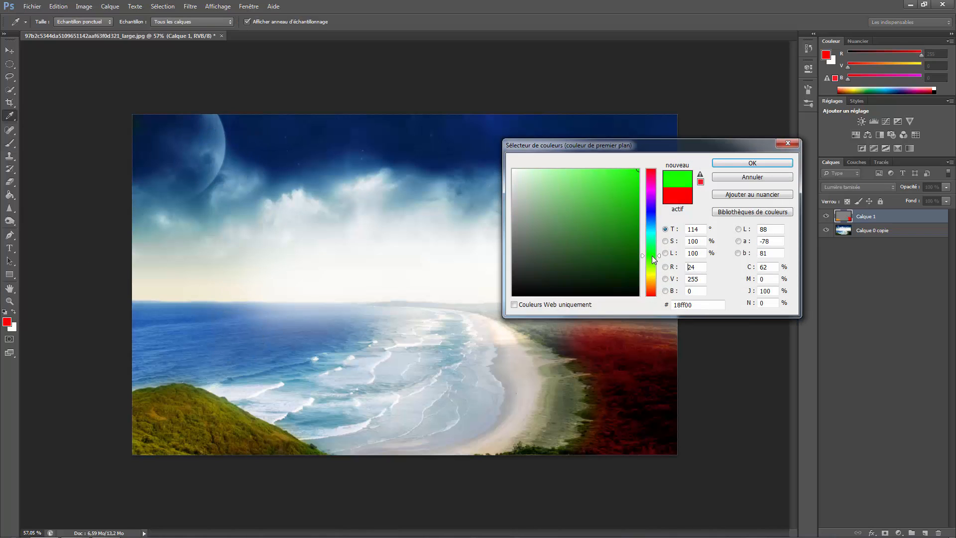
{"action": "left_click", "coordinate": [752, 163]}
{"action": "mouse_move", "coordinate": [636, 145]}
{"action": "left_mouse_down"}
{"action": "mouse_move", "coordinate": [127, 147]}
{"action": "mouse_move", "coordinate": [292, 169]}
{"action": "mouse_move", "coordinate": [721, 194]}
{"action": "left_mouse_up"}
{"action": "scroll", "coordinate": [423, 340], "scroll_direction": "down", "scroll_amount": 3}
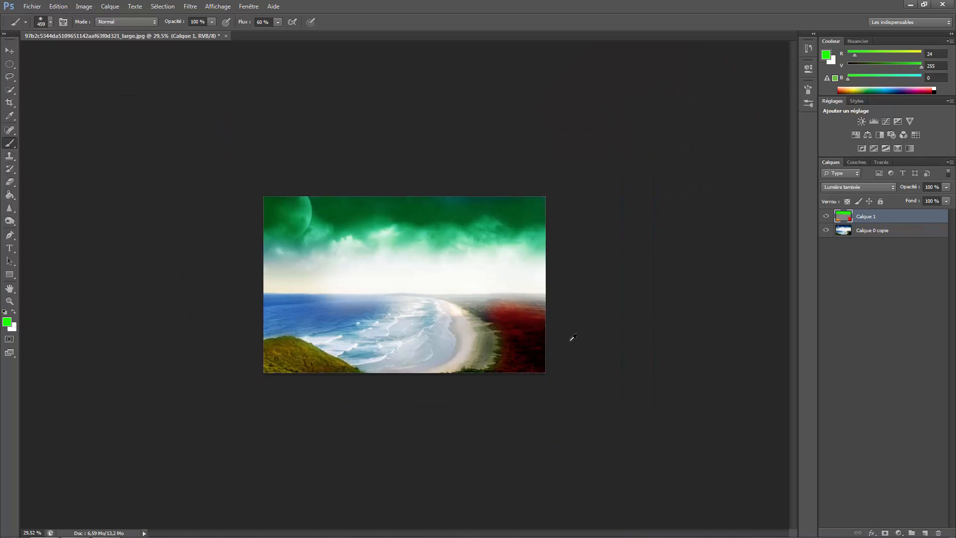
{"action": "scroll", "coordinate": [573, 338], "scroll_direction": "up", "scroll_amount": 3}
Step: Set Calque 1's blend mode to Lumière crue, test a green dab above the horizon, and refill the layer with 50% gris
{"action": "left_click", "coordinate": [856, 187]}
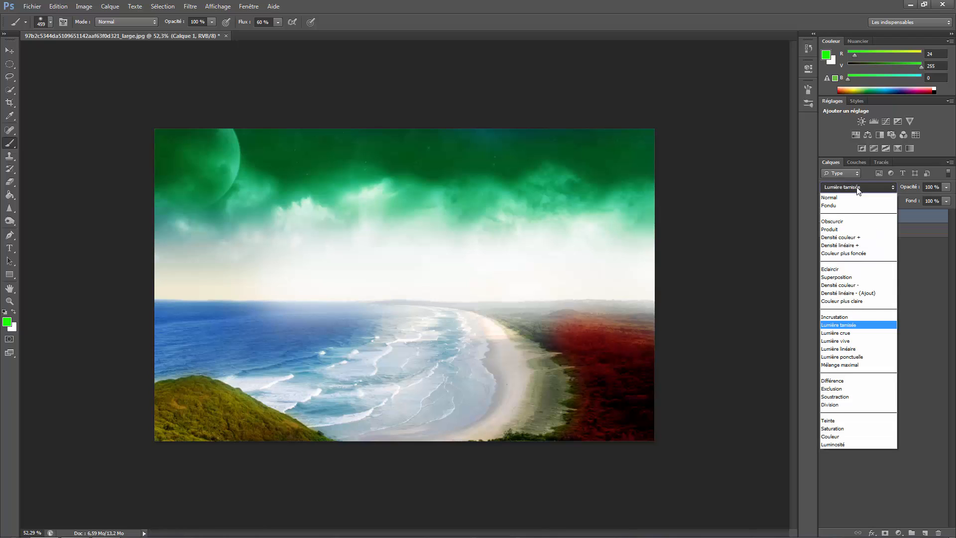
{"action": "left_click", "coordinate": [857, 332]}
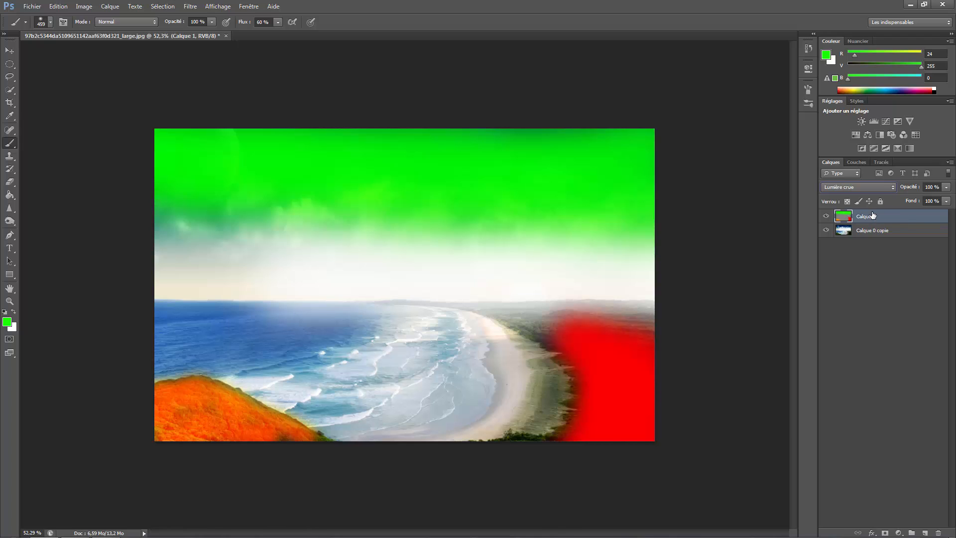
{"action": "left_click", "coordinate": [414, 265]}
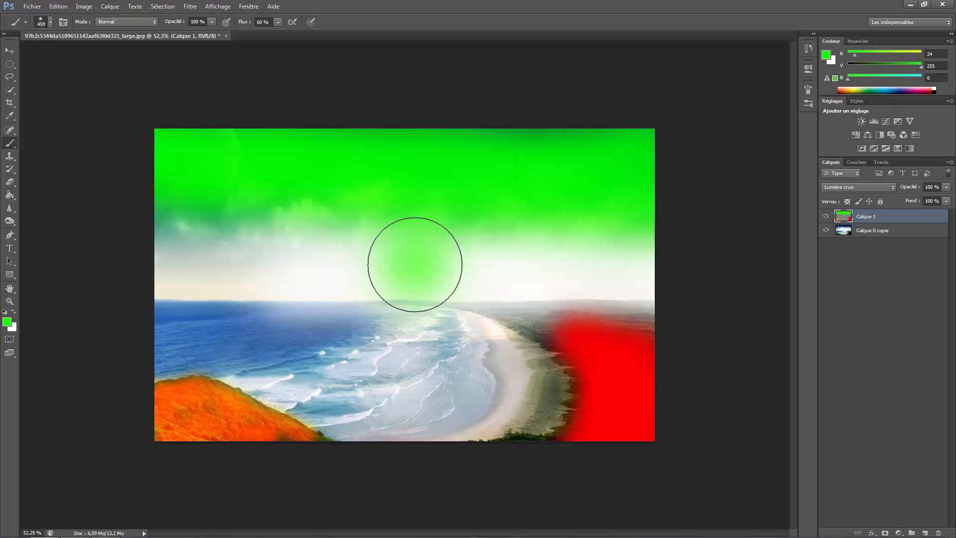
{"action": "key", "text": "shift+F5"}
{"action": "key", "text": "Return"}
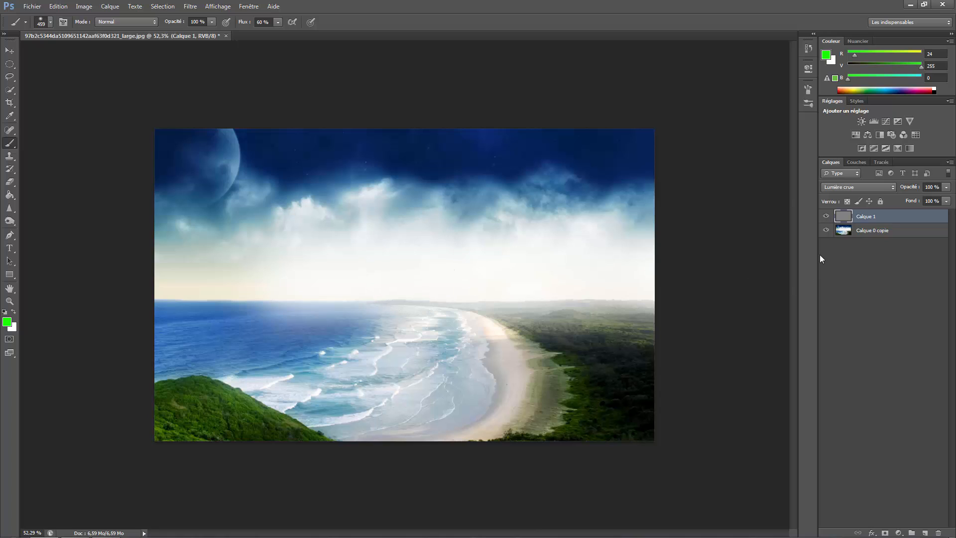
Step: Hide Calque 1, duplicate Calque 0 copie, and set the duplicate's blend mode to Lumière crue
{"action": "left_click", "coordinate": [867, 230]}
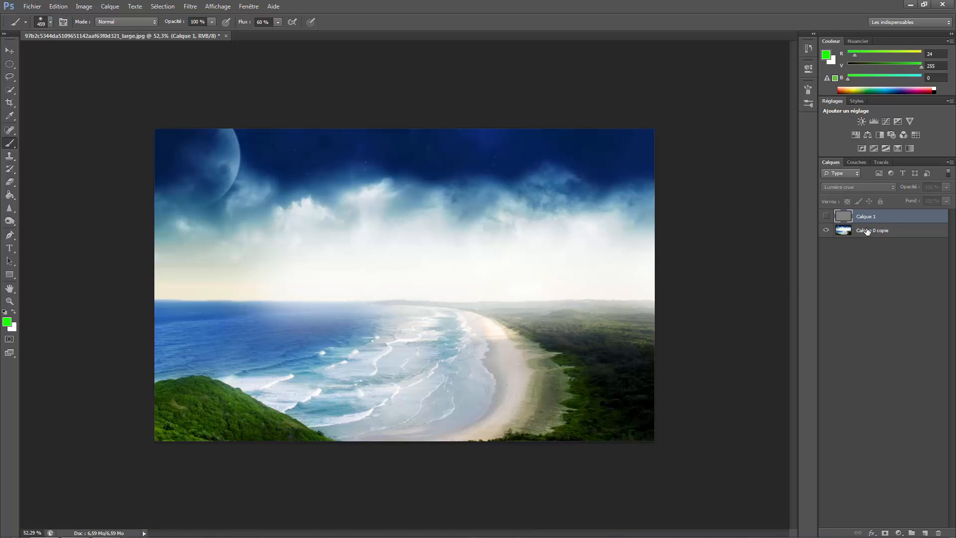
{"action": "key", "text": "ctrl+j"}
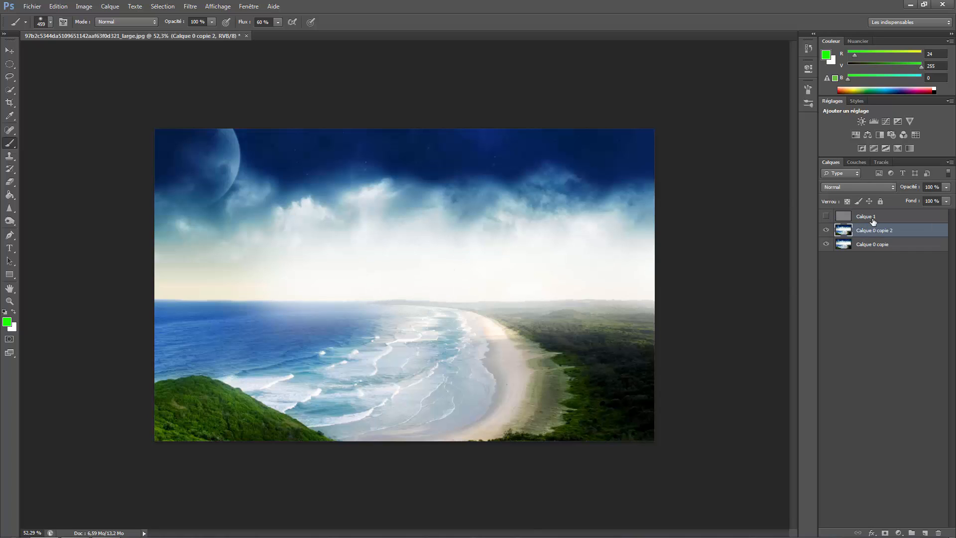
{"action": "left_click", "coordinate": [838, 186]}
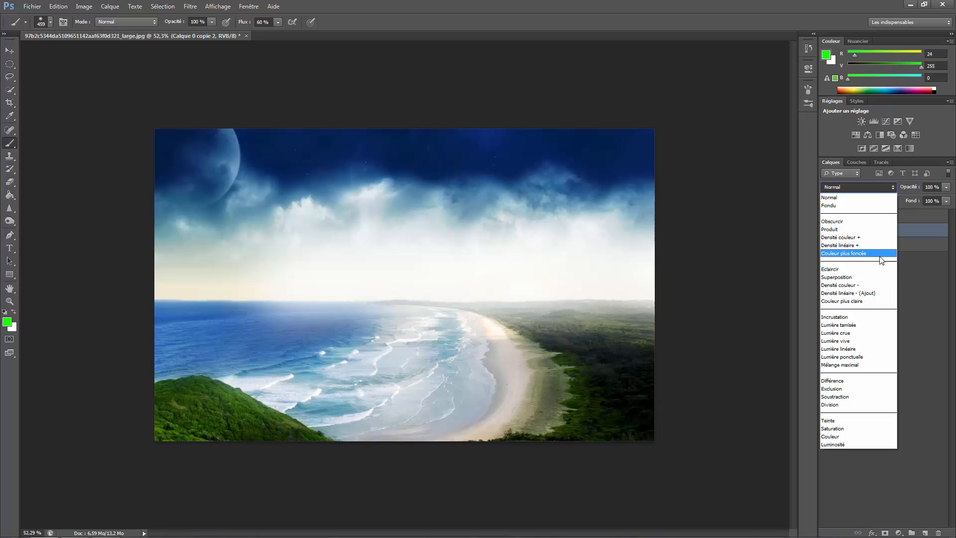
{"action": "left_click", "coordinate": [868, 332]}
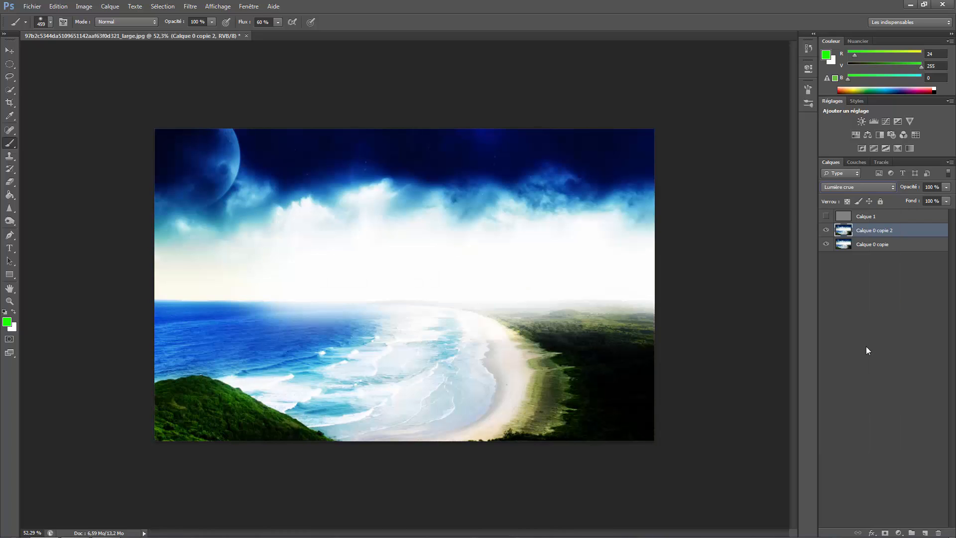
Step: Compare Lumière tamisée, Lumière crue and Lumière vive as blend modes for the duplicated landscape layer, leaving it on Lumière vive
{"action": "left_click", "coordinate": [868, 187]}
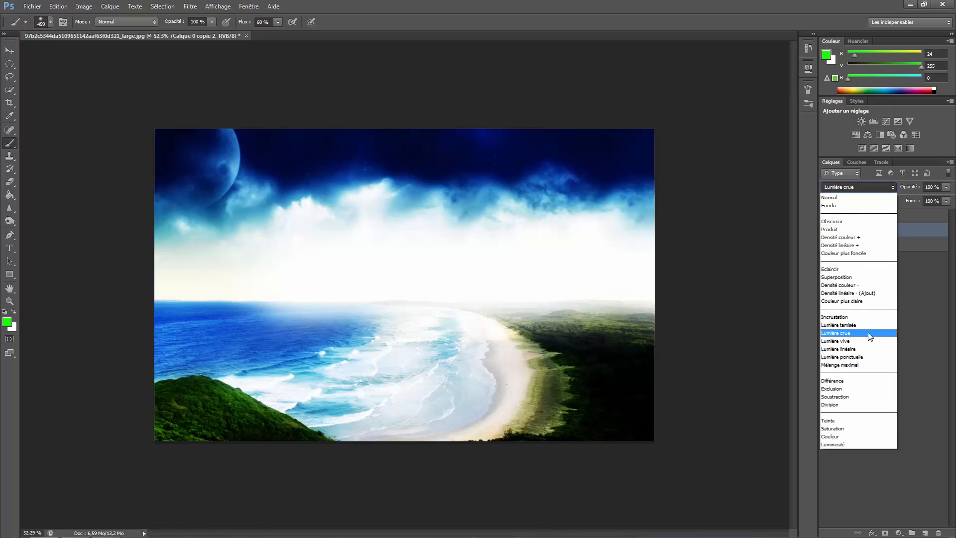
{"action": "left_click", "coordinate": [869, 325]}
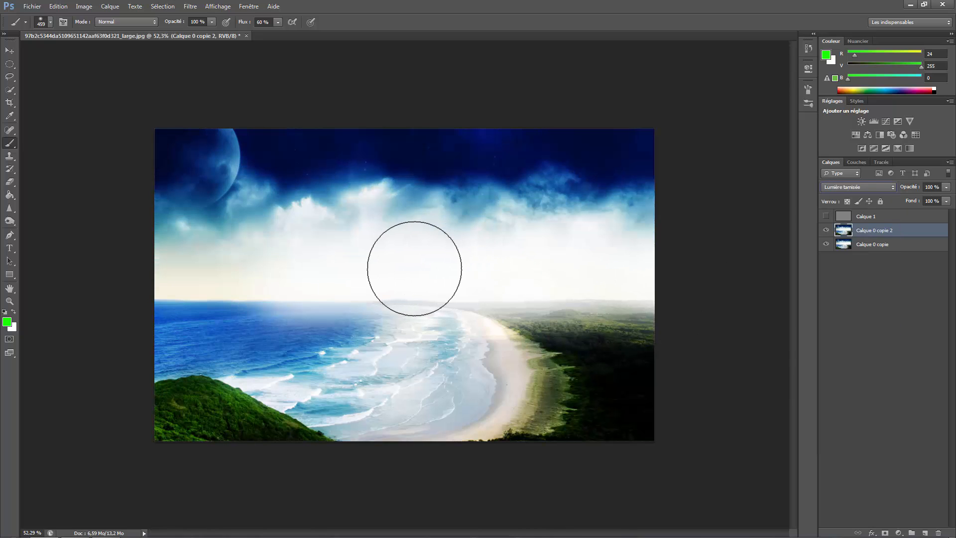
{"action": "key", "text": "Down"}
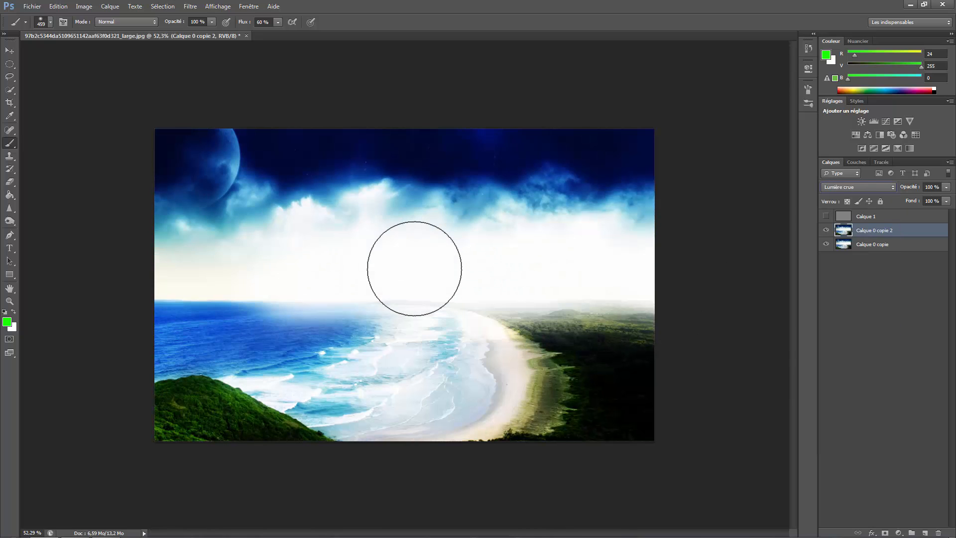
{"action": "key", "text": "Down"}
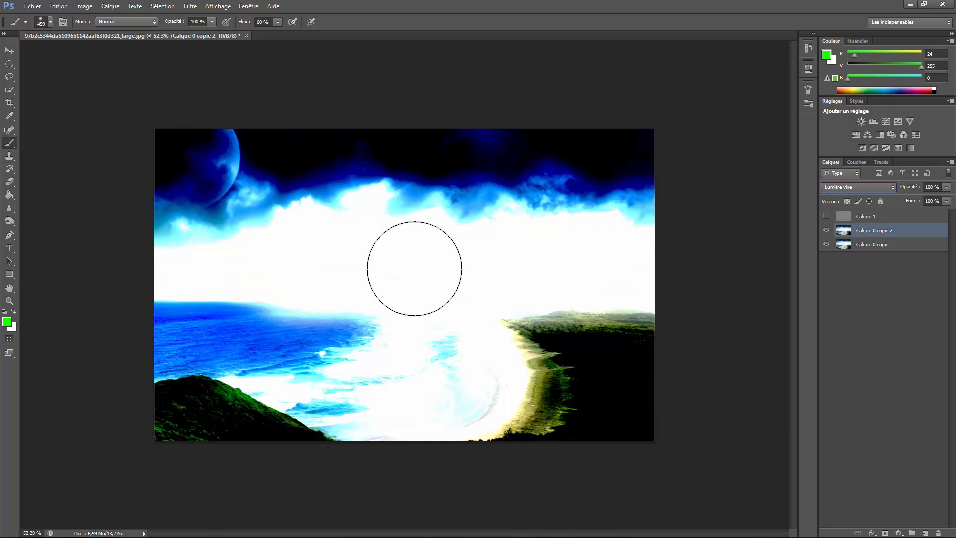
{"action": "key", "text": "Down"}
{"action": "key", "text": "Up"}
{"action": "key", "text": "Up"}
{"action": "key", "text": "Up"}
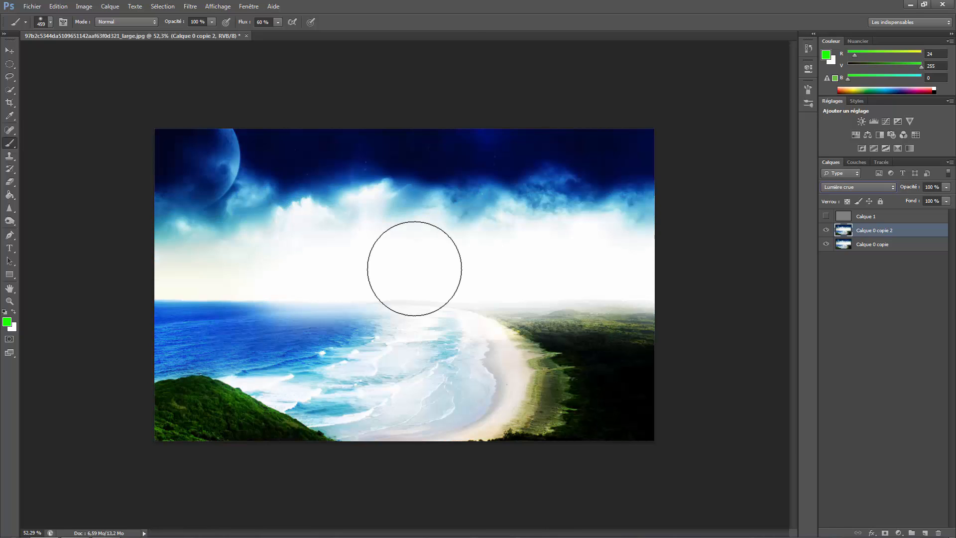
{"action": "key", "text": "Down"}
{"action": "key", "text": "Down"}
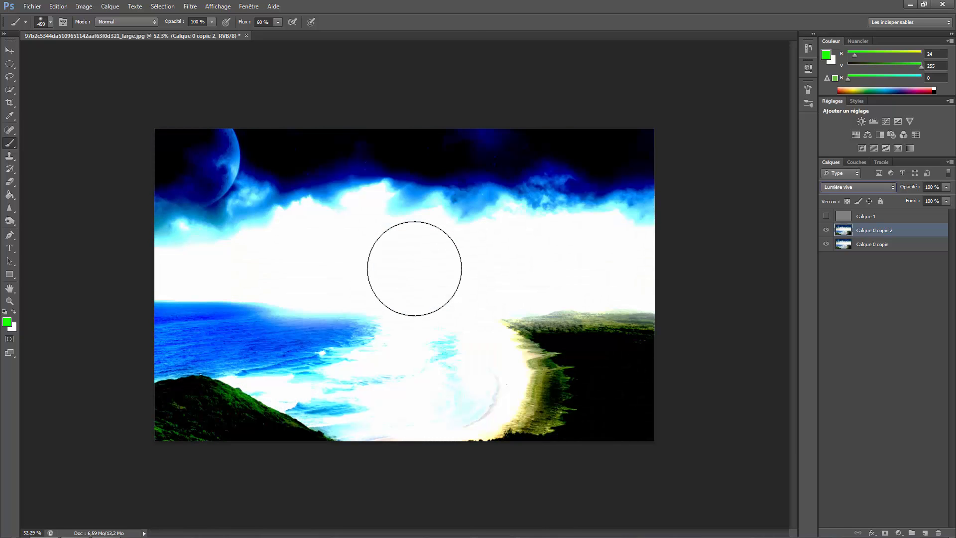
Step: Add a layer mask to Calque 0 copie 2 and paint it black over the clouds, beach and forest, raising the brush flow to 100 %
{"action": "left_click", "coordinate": [847, 408]}
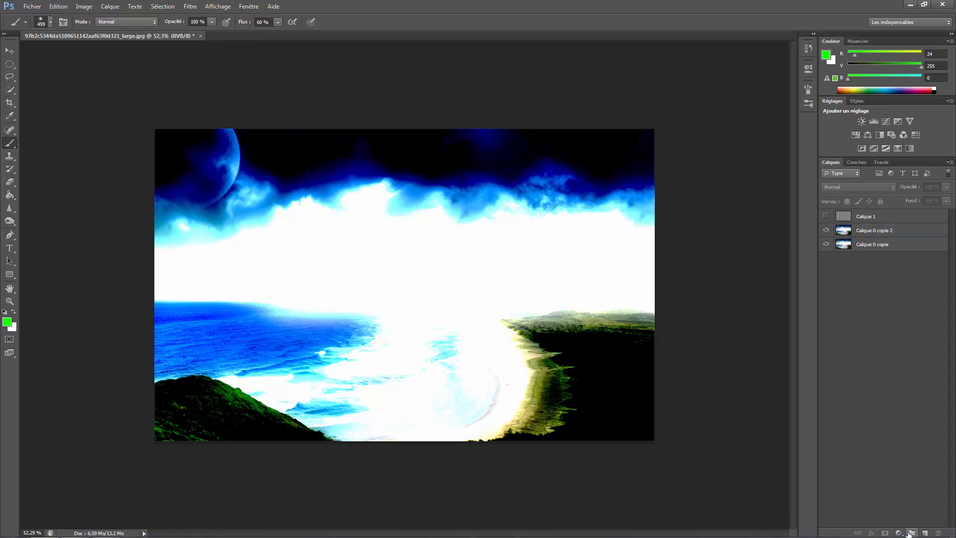
{"action": "left_click", "coordinate": [856, 231]}
{"action": "left_click", "coordinate": [884, 531]}
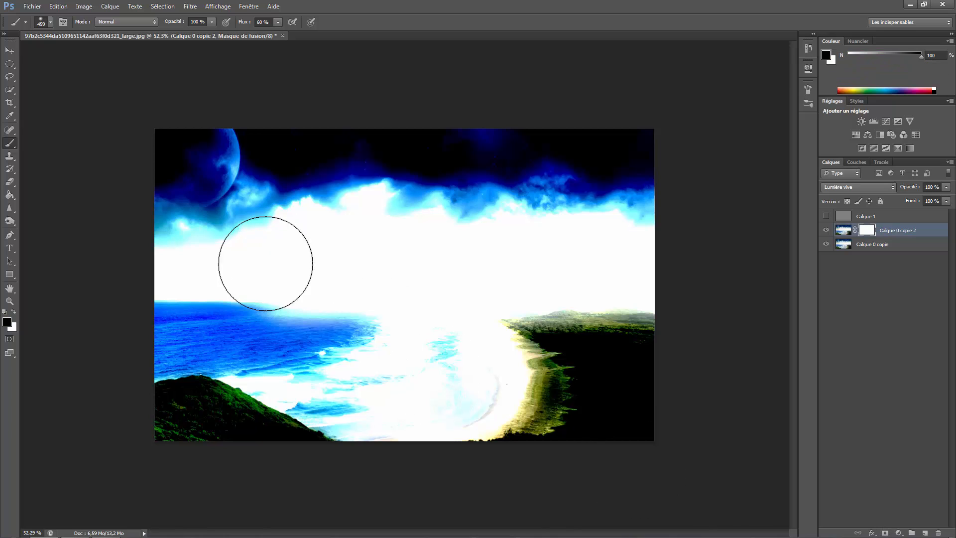
{"action": "mouse_move", "coordinate": [397, 311]}
{"action": "left_mouse_down"}
{"action": "mouse_move", "coordinate": [422, 376]}
{"action": "mouse_move", "coordinate": [398, 357]}
{"action": "mouse_move", "coordinate": [434, 298]}
{"action": "mouse_move", "coordinate": [460, 462]}
{"action": "mouse_move", "coordinate": [437, 372]}
{"action": "mouse_move", "coordinate": [463, 331]}
{"action": "mouse_move", "coordinate": [475, 263]}
{"action": "mouse_move", "coordinate": [194, 235]}
{"action": "mouse_move", "coordinate": [576, 245]}
{"action": "mouse_move", "coordinate": [606, 259]}
{"action": "mouse_move", "coordinate": [687, 267]}
{"action": "mouse_move", "coordinate": [270, 296]}
{"action": "mouse_move", "coordinate": [369, 291]}
{"action": "mouse_move", "coordinate": [423, 248]}
{"action": "left_mouse_up"}
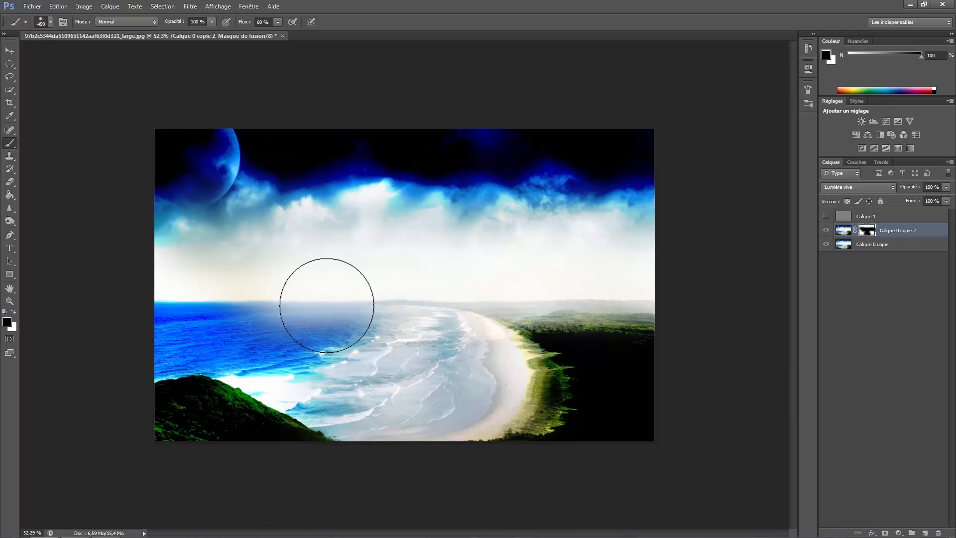
{"action": "left_click_drag", "start_coordinate": [244, 23], "coordinate": [435, 61]}
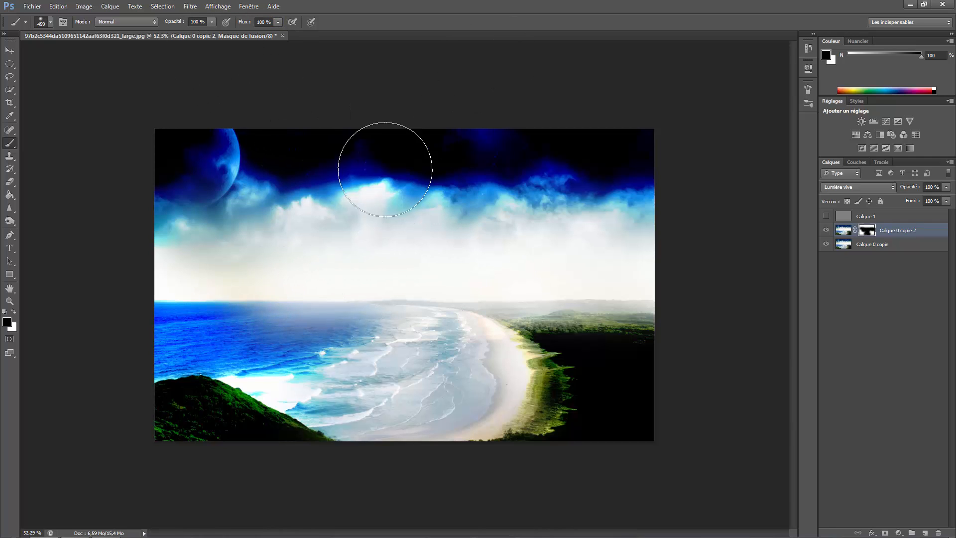
{"action": "mouse_move", "coordinate": [372, 240]}
{"action": "left_mouse_down"}
{"action": "mouse_move", "coordinate": [334, 271]}
{"action": "mouse_move", "coordinate": [551, 348]}
{"action": "mouse_move", "coordinate": [606, 352]}
{"action": "mouse_move", "coordinate": [593, 428]}
{"action": "left_mouse_up"}
Step: Try Teinte and Saturation as blend modes for the masked Calque 0 copie 2, and return it to Teinte
{"action": "left_click", "coordinate": [838, 188]}
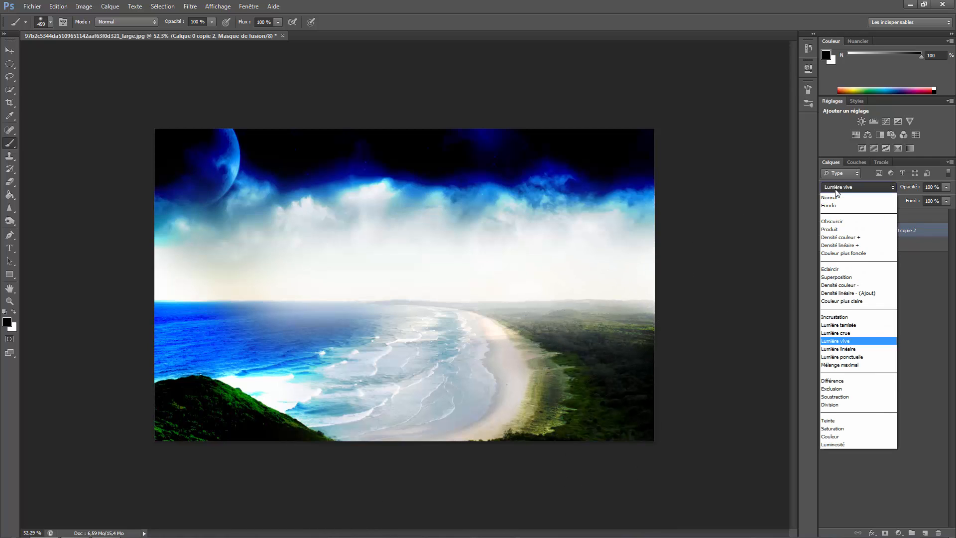
{"action": "left_click", "coordinate": [873, 421]}
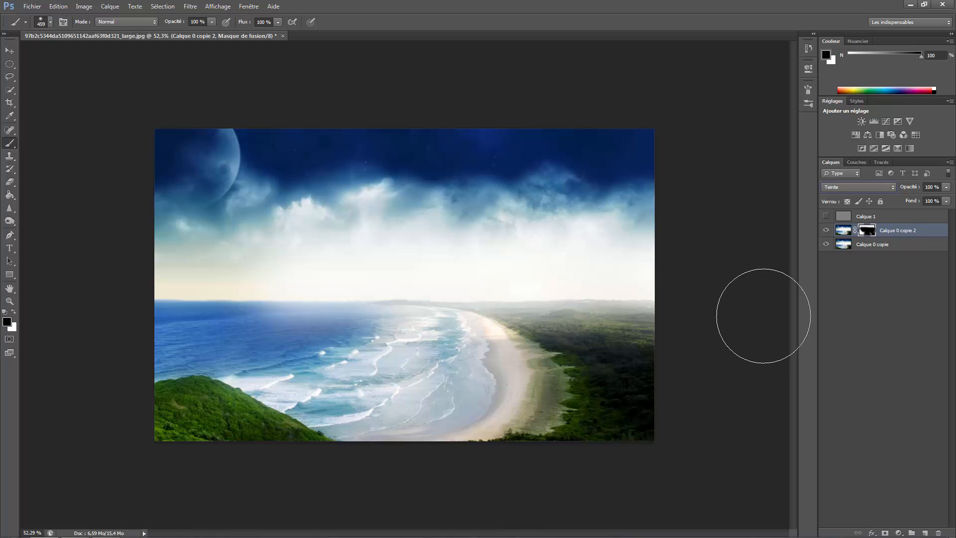
{"action": "left_click", "coordinate": [865, 188]}
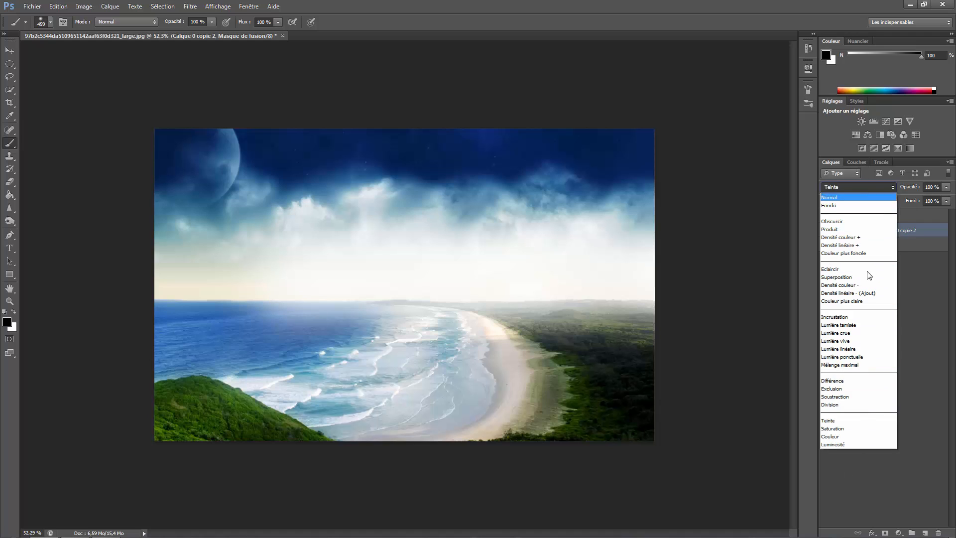
{"action": "left_click", "coordinate": [858, 428]}
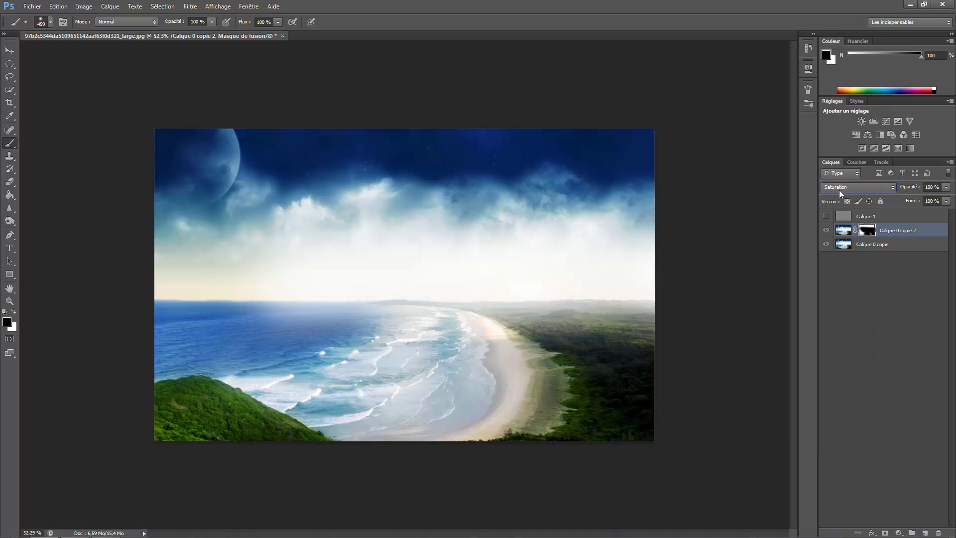
{"action": "left_click", "coordinate": [838, 188]}
{"action": "left_click", "coordinate": [850, 422]}
Step: Delete the layer Calque 0 copie 2
{"action": "left_click", "coordinate": [843, 229]}
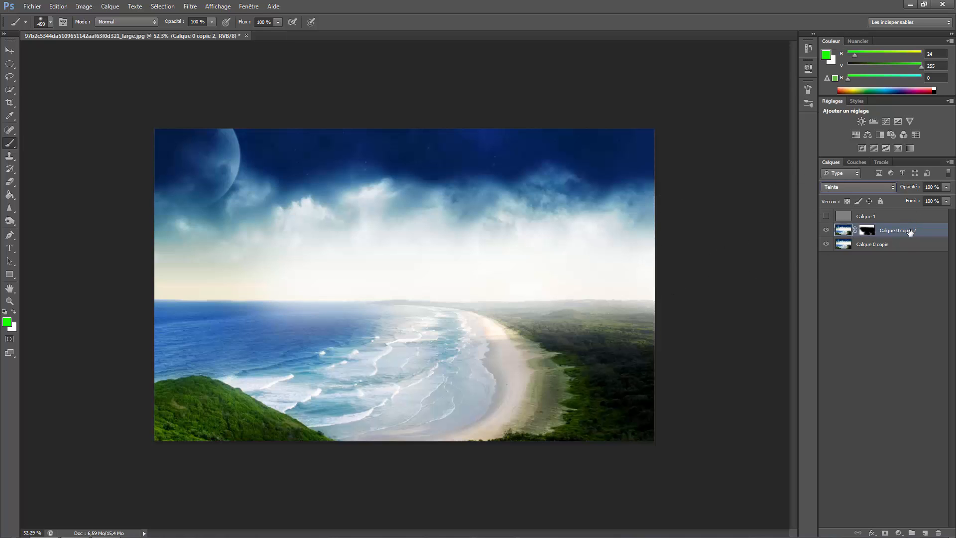
{"action": "right_click", "coordinate": [912, 232]}
{"action": "left_click", "coordinate": [839, 232]}
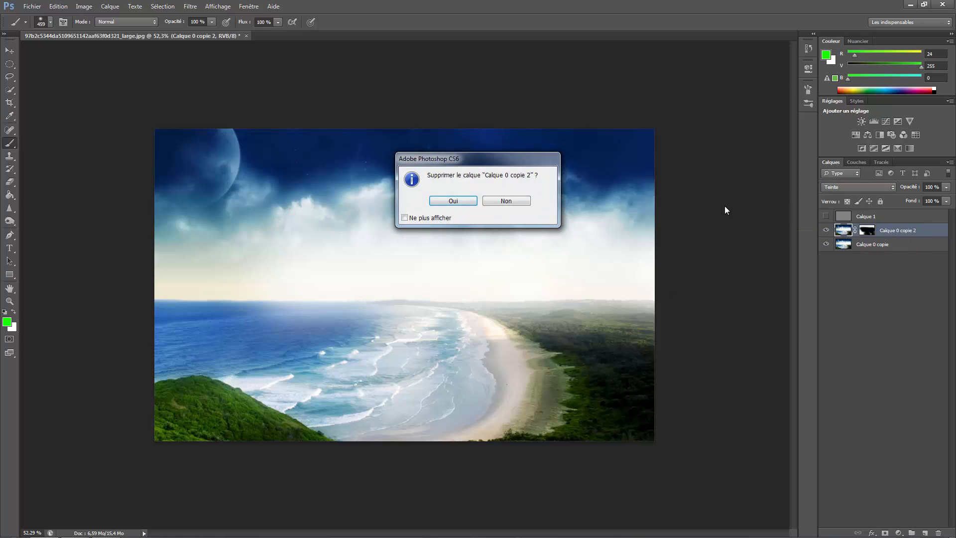
{"action": "left_click", "coordinate": [463, 198]}
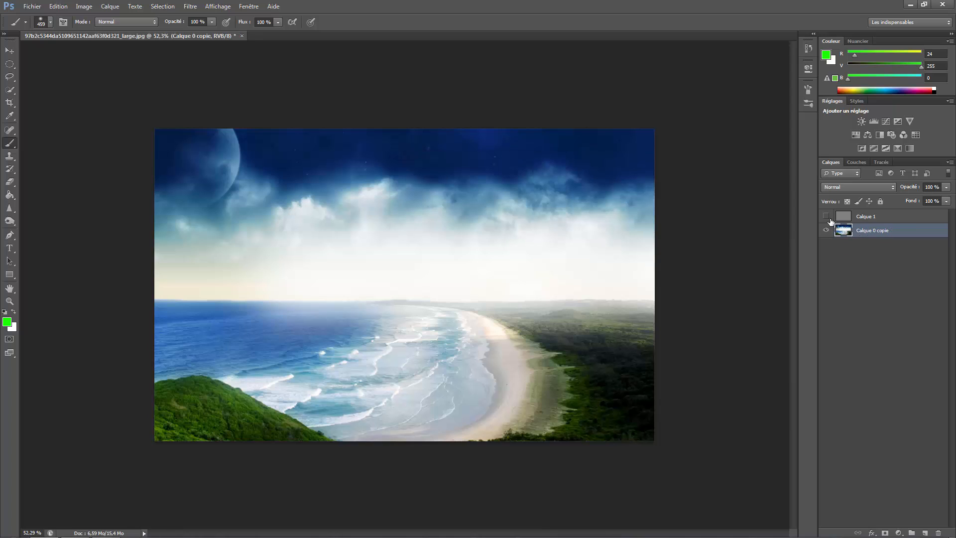
Step: Show Calque 1 again, erase its entire content, and briefly hide Calque 0 copie to check the layer's transparency
{"action": "left_click", "coordinate": [844, 221]}
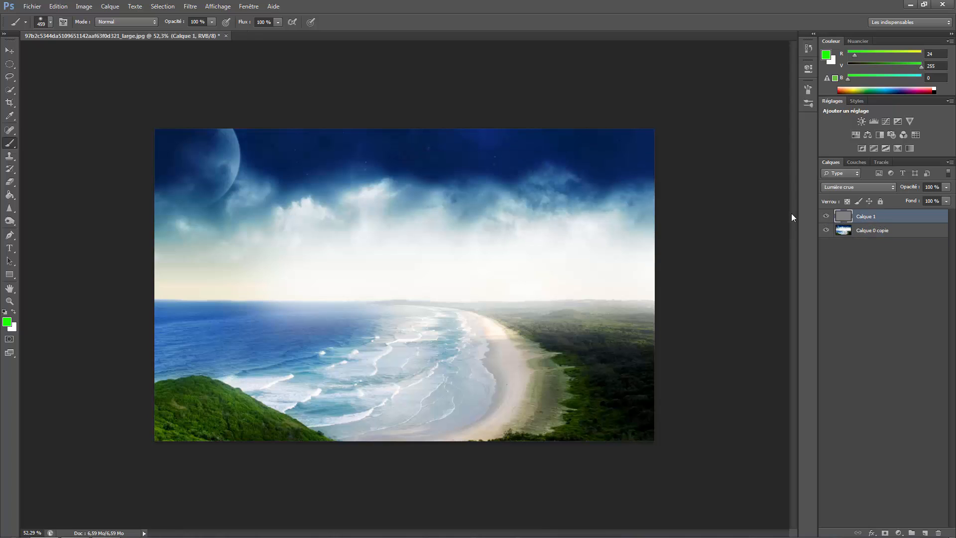
{"action": "key", "text": "ctrl+a"}
{"action": "key", "text": "Delete"}
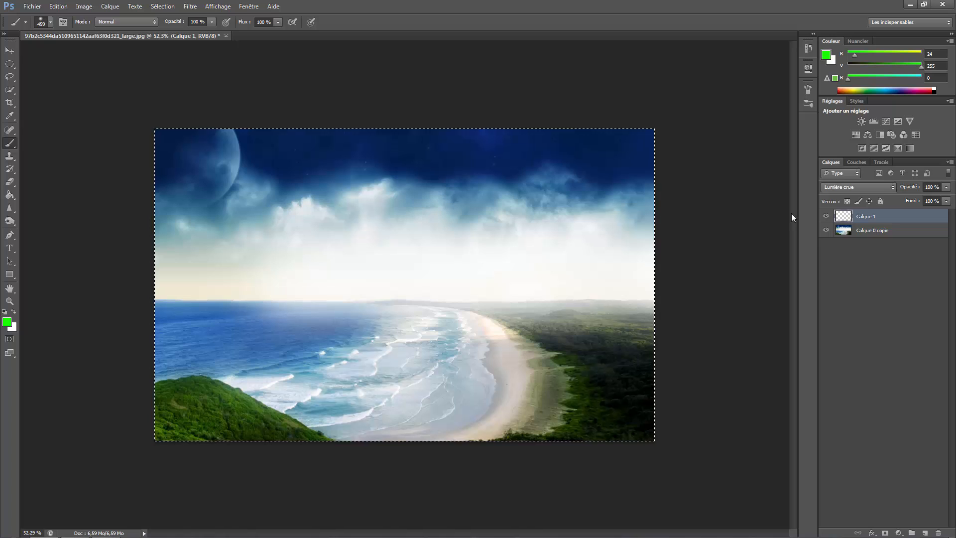
{"action": "key", "text": "ctrl+d"}
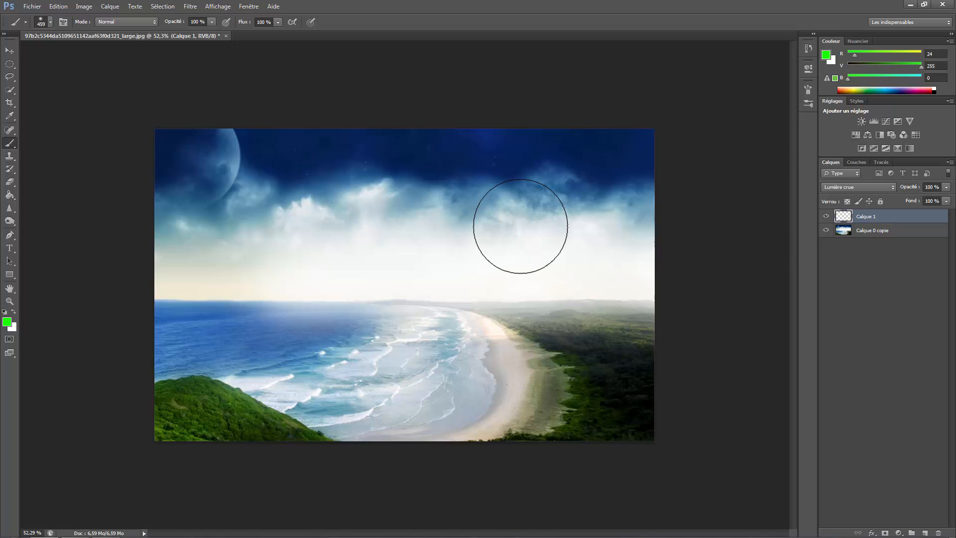
{"action": "left_click", "coordinate": [825, 231]}
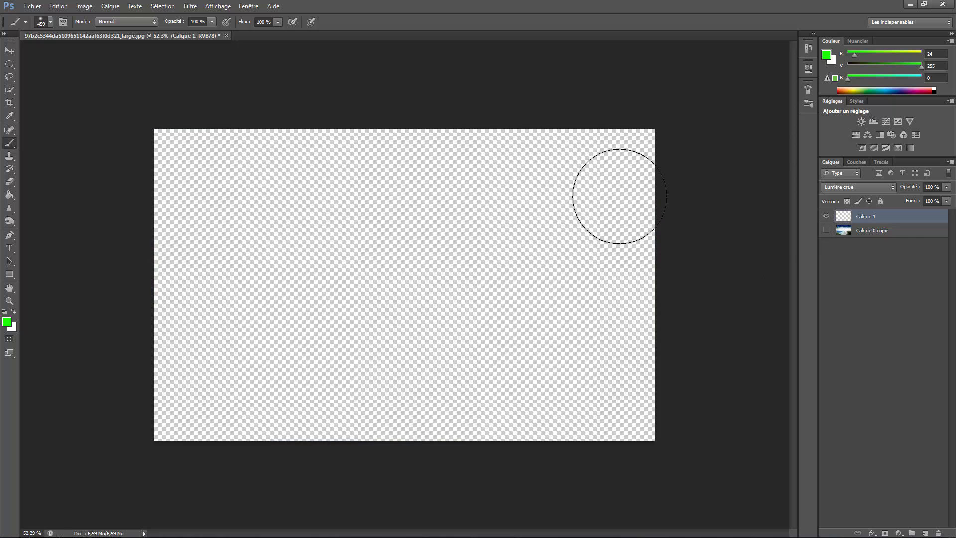
{"action": "left_click", "coordinate": [826, 230]}
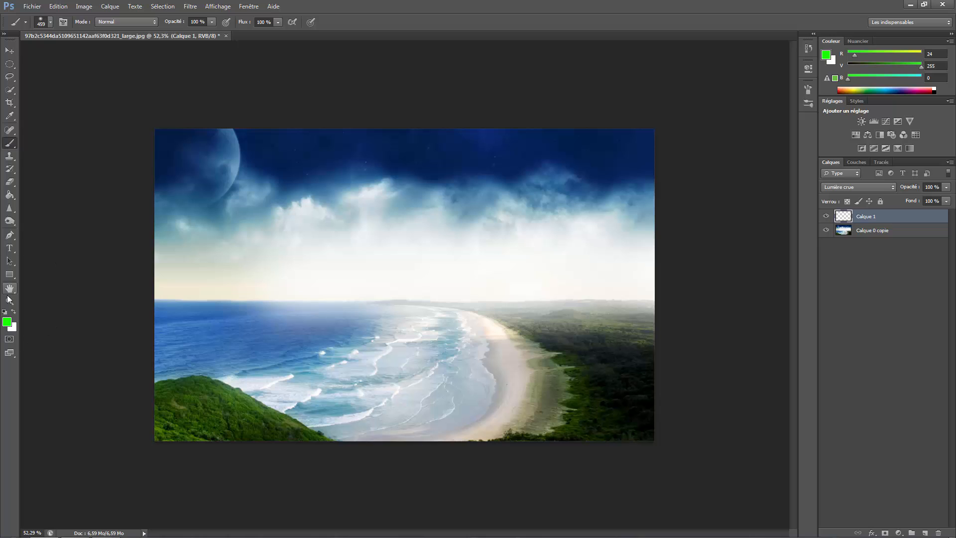
Step: Reset the default colours and set the foreground colour to pure red (255, 0, 0)
{"action": "left_click", "coordinate": [4, 312]}
{"action": "left_click", "coordinate": [7, 321]}
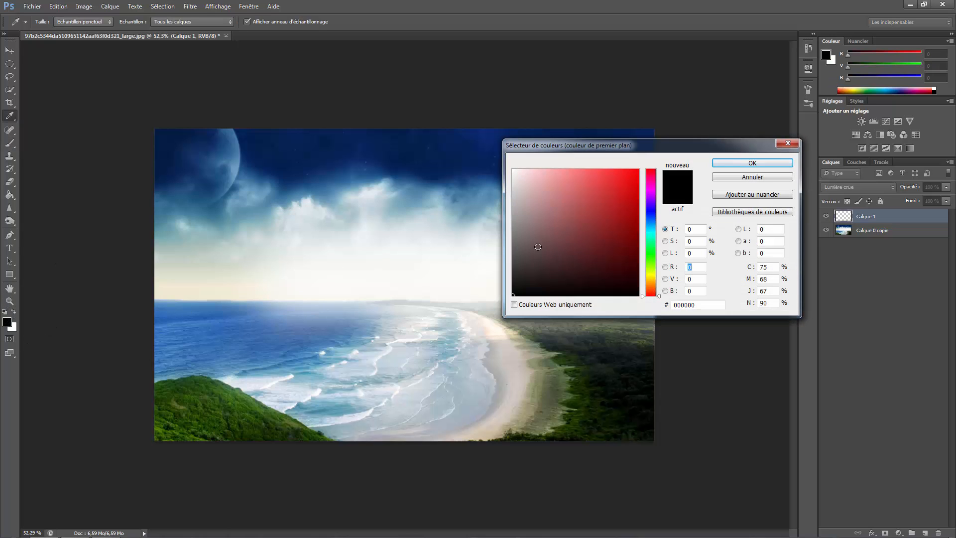
{"action": "type", "text": "255"}
{"action": "left_click", "coordinate": [753, 163]}
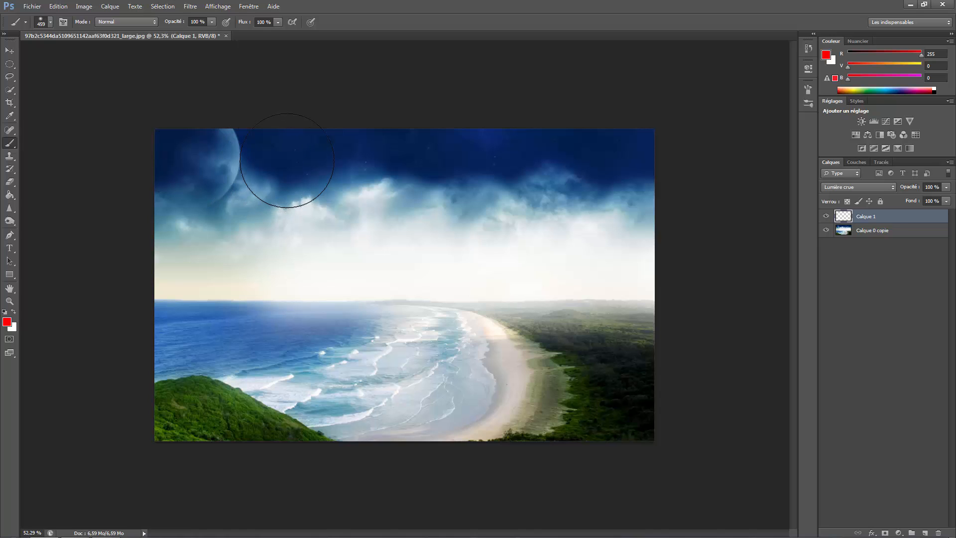
Step: Paint pure red over the dark upper sky beside the planet on Calque 1
{"action": "scroll", "coordinate": [289, 153], "scroll_direction": "up", "scroll_amount": 2}
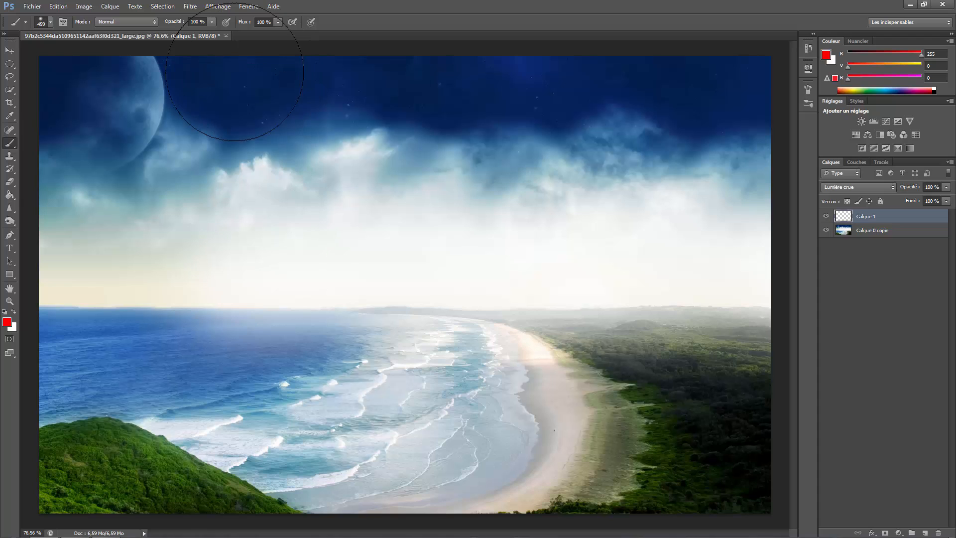
{"action": "mouse_move", "coordinate": [292, 105]}
{"action": "left_mouse_down"}
{"action": "mouse_move", "coordinate": [432, 80]}
{"action": "mouse_move", "coordinate": [769, 97]}
{"action": "left_mouse_up"}
{"action": "mouse_move", "coordinate": [256, 96]}
{"action": "left_mouse_down"}
{"action": "mouse_move", "coordinate": [224, 96]}
{"action": "mouse_move", "coordinate": [235, 85]}
{"action": "left_mouse_up"}
{"action": "left_click_drag", "start_coordinate": [237, 124], "coordinate": [720, 145]}
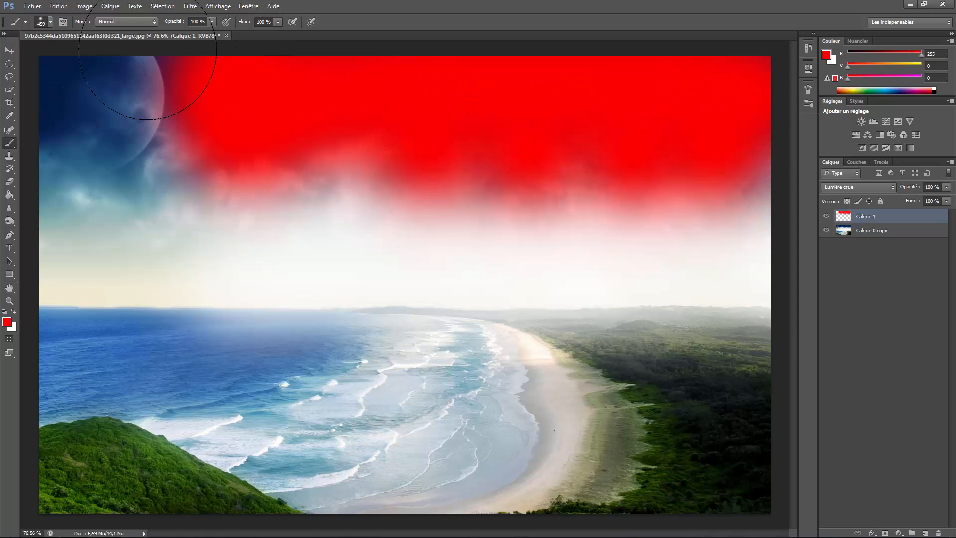
{"action": "mouse_move", "coordinate": [231, 64]}
{"action": "left_mouse_down"}
{"action": "mouse_move", "coordinate": [243, 88]}
{"action": "mouse_move", "coordinate": [225, 135]}
{"action": "mouse_move", "coordinate": [228, 167]}
{"action": "left_mouse_up"}
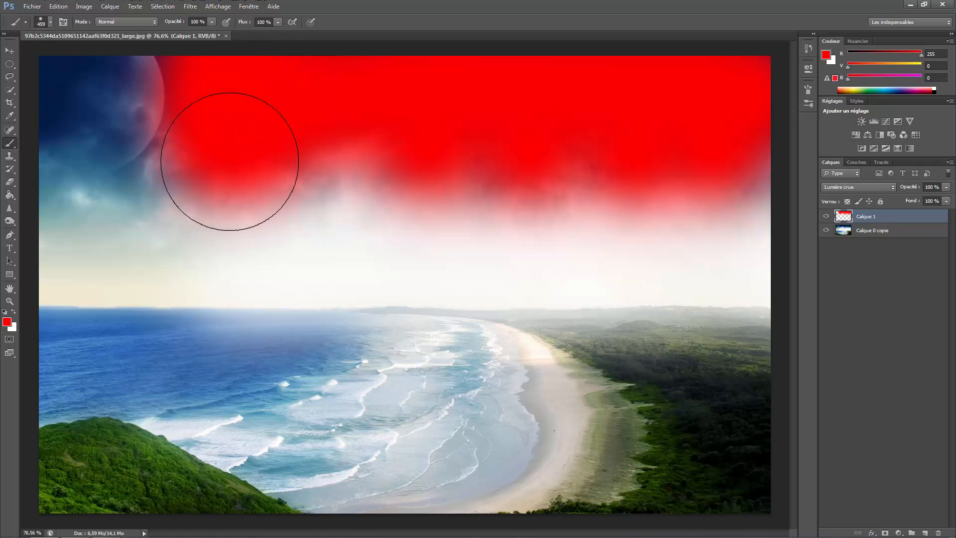
Step: Set the foreground colour to bright green (6, 255, 0) and paint over the planet on Calque 1
{"action": "left_click", "coordinate": [8, 325]}
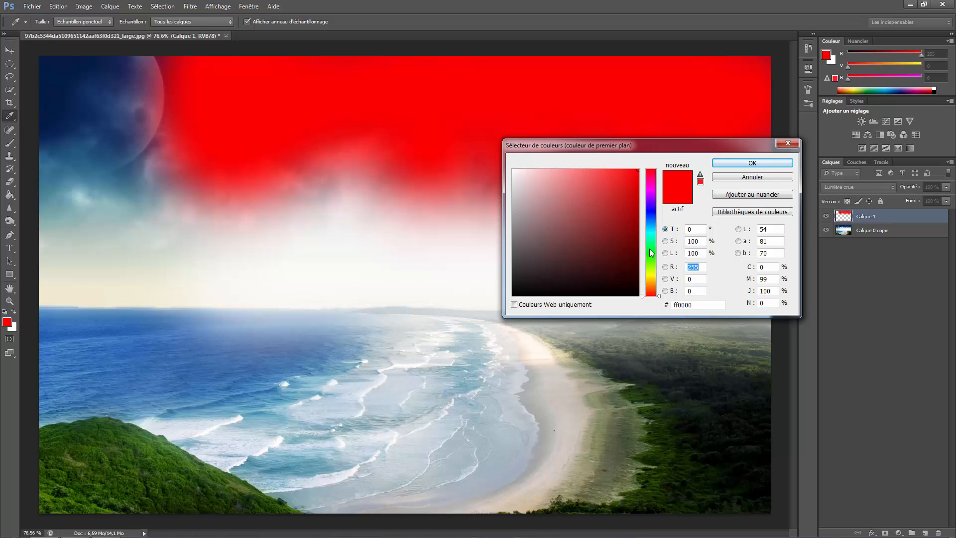
{"action": "left_click", "coordinate": [652, 253]}
{"action": "left_click", "coordinate": [752, 163]}
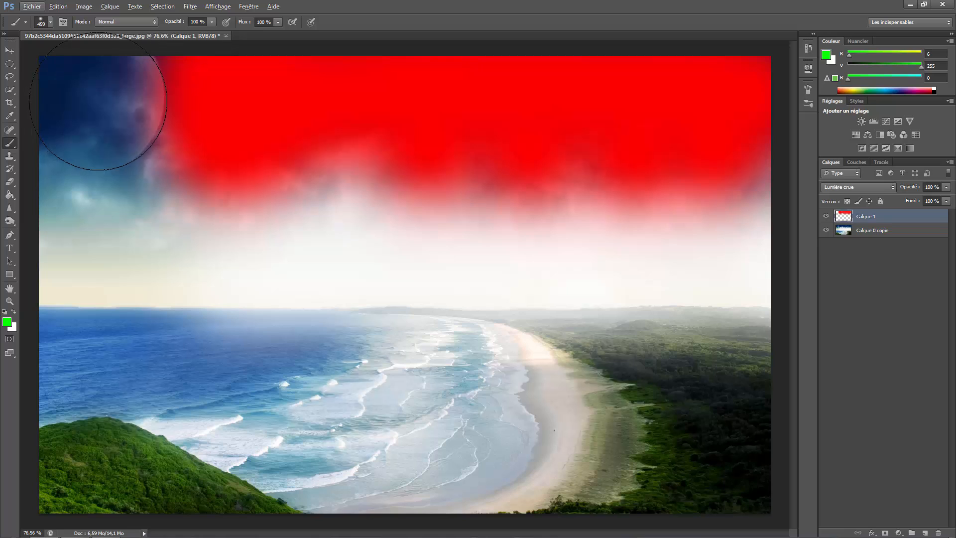
{"action": "left_click_drag", "start_coordinate": [98, 101], "coordinate": [106, 105]}
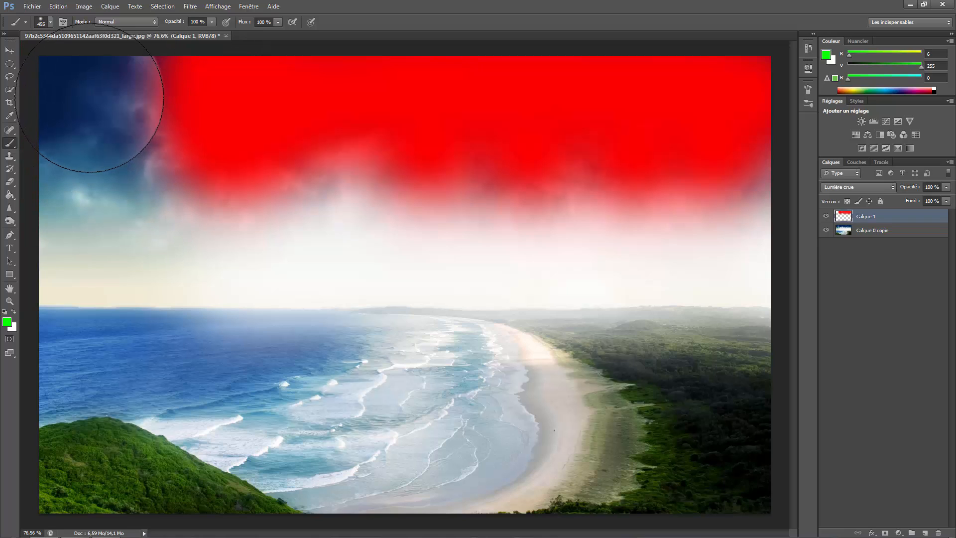
{"action": "left_click_drag", "start_coordinate": [89, 114], "coordinate": [101, 112]}
Step: Set the foreground colour to orange (255, 132, 0) and paint over the sea on Calque 1
{"action": "scroll", "coordinate": [127, 283], "scroll_direction": "down", "scroll_amount": 3}
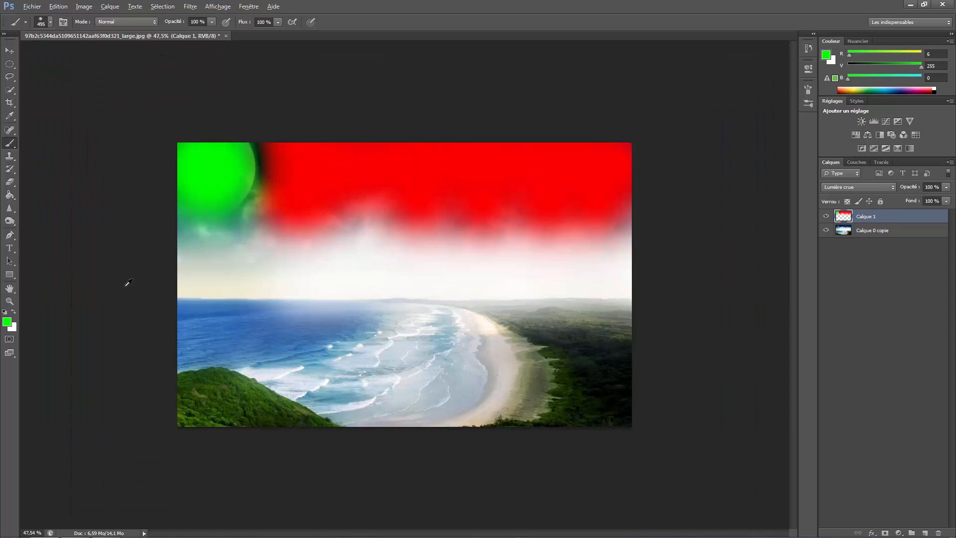
{"action": "scroll", "coordinate": [127, 283], "scroll_direction": "down", "scroll_amount": 2}
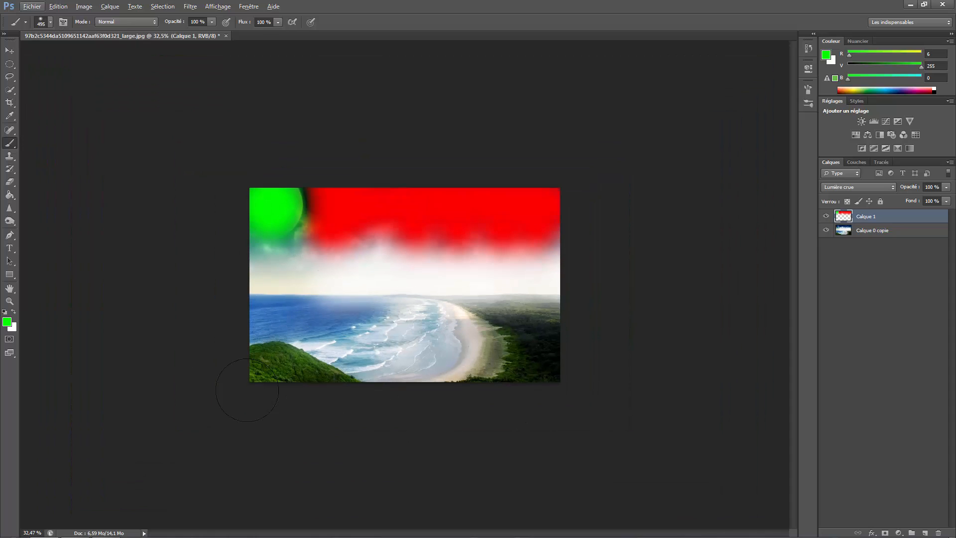
{"action": "left_click", "coordinate": [7, 323]}
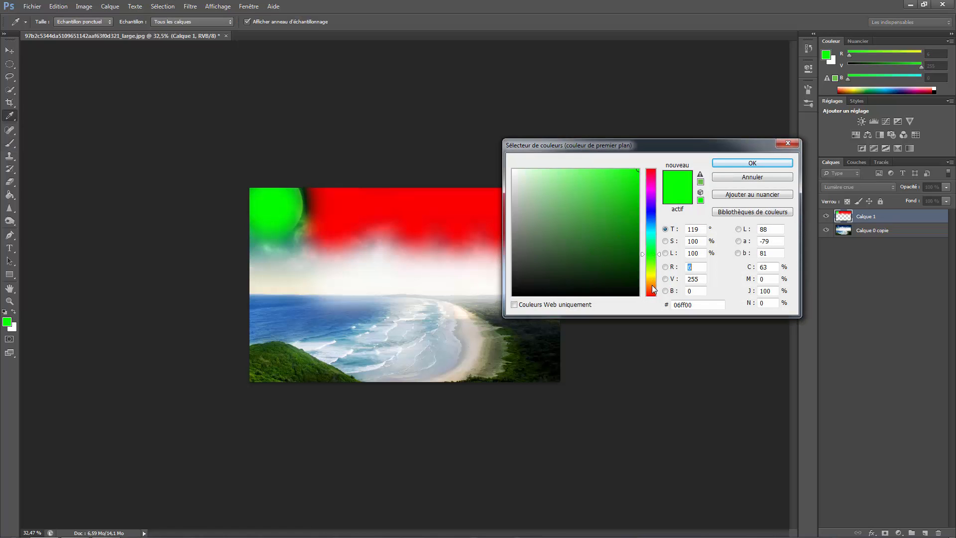
{"action": "left_click", "coordinate": [652, 285]}
{"action": "left_click", "coordinate": [719, 166]}
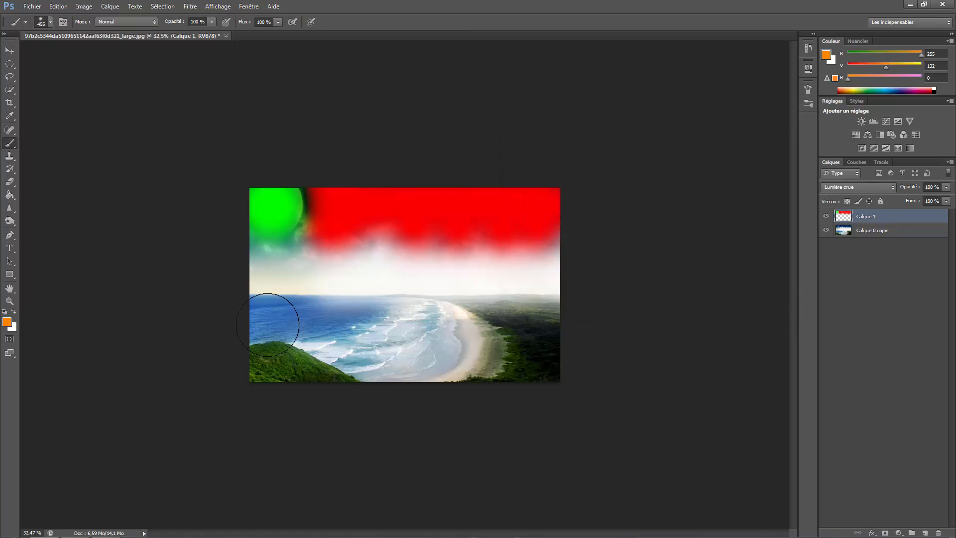
{"action": "mouse_move", "coordinate": [244, 317]}
{"action": "left_mouse_down"}
{"action": "mouse_move", "coordinate": [372, 316]}
{"action": "mouse_move", "coordinate": [277, 309]}
{"action": "mouse_move", "coordinate": [259, 321]}
{"action": "mouse_move", "coordinate": [367, 348]}
{"action": "mouse_move", "coordinate": [401, 311]}
{"action": "mouse_move", "coordinate": [434, 327]}
{"action": "mouse_move", "coordinate": [395, 365]}
{"action": "mouse_move", "coordinate": [393, 301]}
{"action": "mouse_move", "coordinate": [386, 312]}
{"action": "left_mouse_up"}
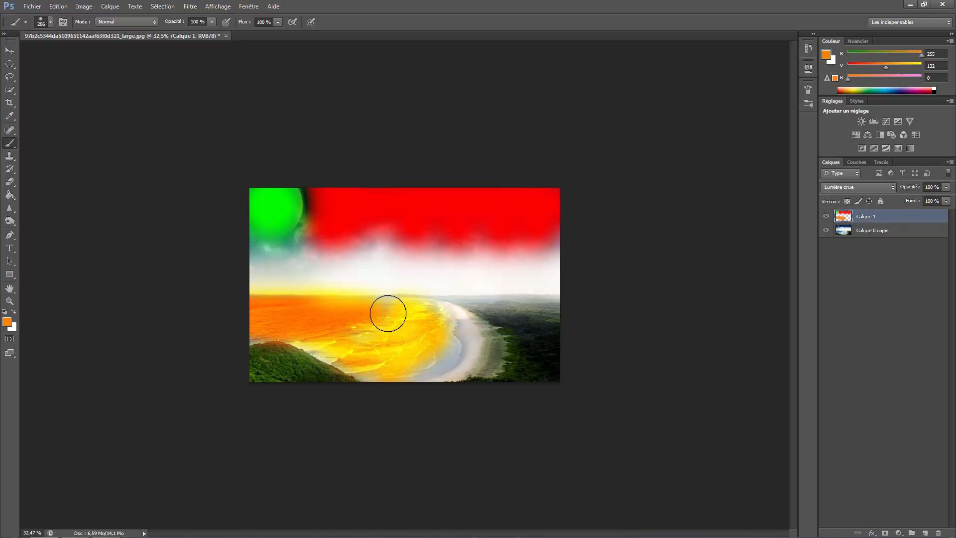
Step: Set Calque 1's blend mode to Teinte and paint orange over the hill and the lower shoreline
{"action": "left_click", "coordinate": [884, 187]}
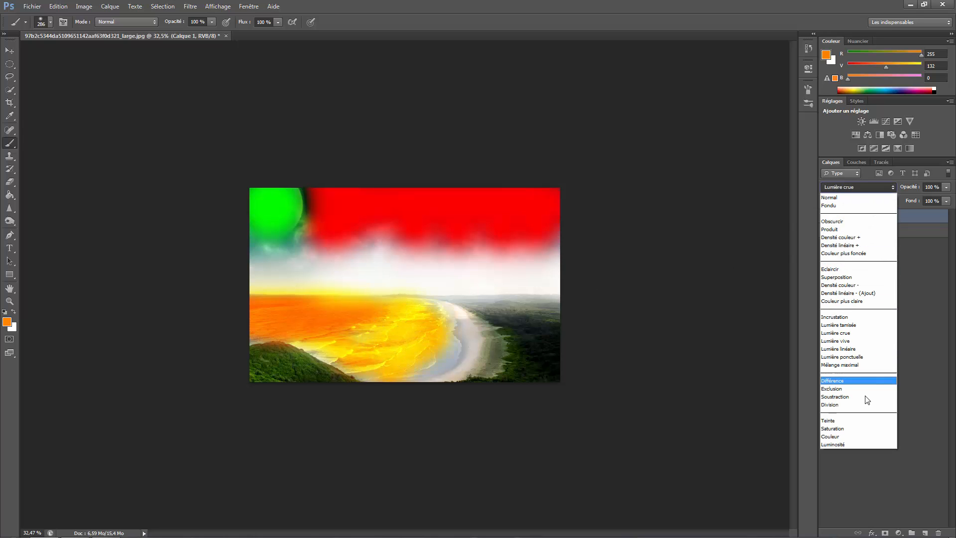
{"action": "left_click", "coordinate": [853, 420]}
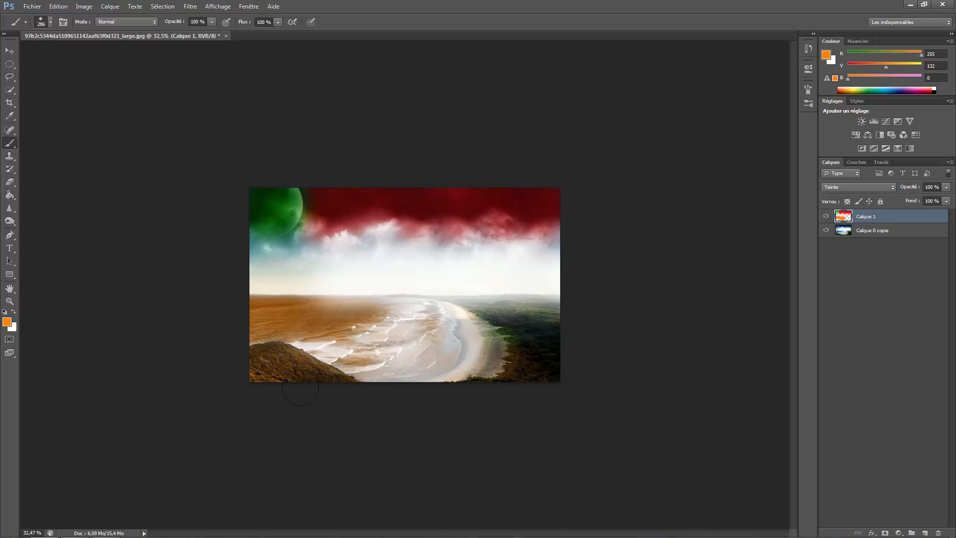
{"action": "mouse_move", "coordinate": [301, 388]}
{"action": "left_mouse_down"}
{"action": "mouse_move", "coordinate": [444, 321]}
{"action": "mouse_move", "coordinate": [585, 312]}
{"action": "mouse_move", "coordinate": [547, 320]}
{"action": "mouse_move", "coordinate": [476, 301]}
{"action": "mouse_move", "coordinate": [522, 340]}
{"action": "mouse_move", "coordinate": [622, 363]}
{"action": "left_mouse_up"}
Step: Erase the entire content of Calque 1, set its blend mode to Couleur, and clear the selection
{"action": "key", "text": "ctrl+a"}
{"action": "key", "text": "Delete"}
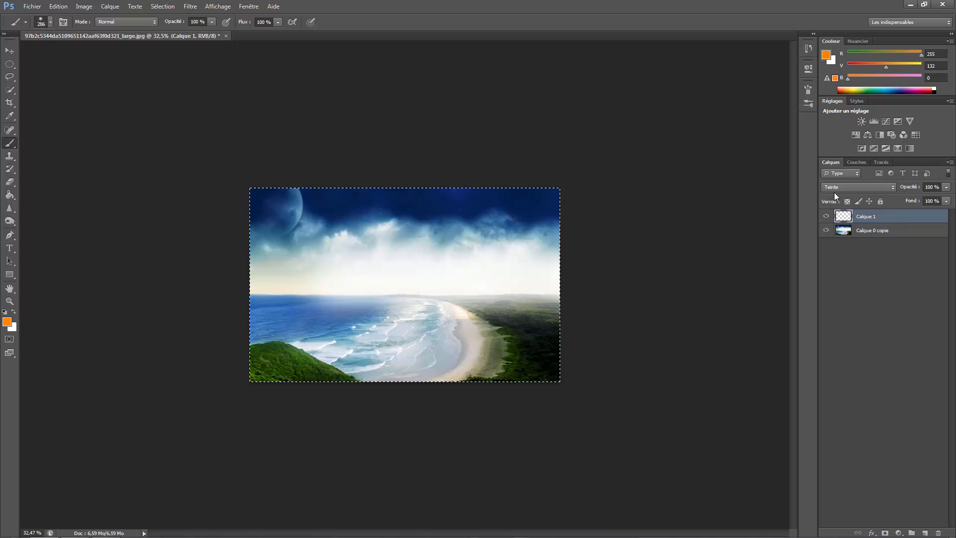
{"action": "left_click", "coordinate": [841, 188]}
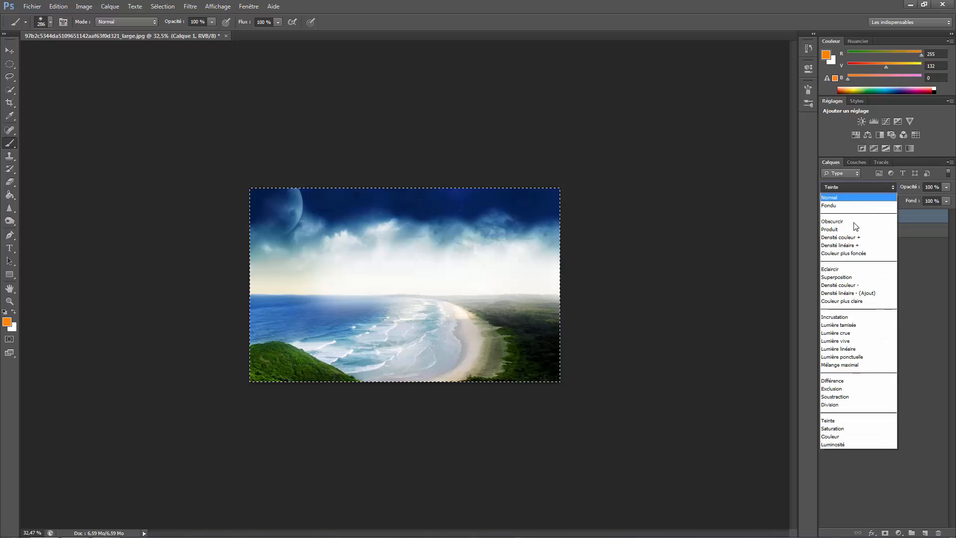
{"action": "left_click", "coordinate": [854, 437]}
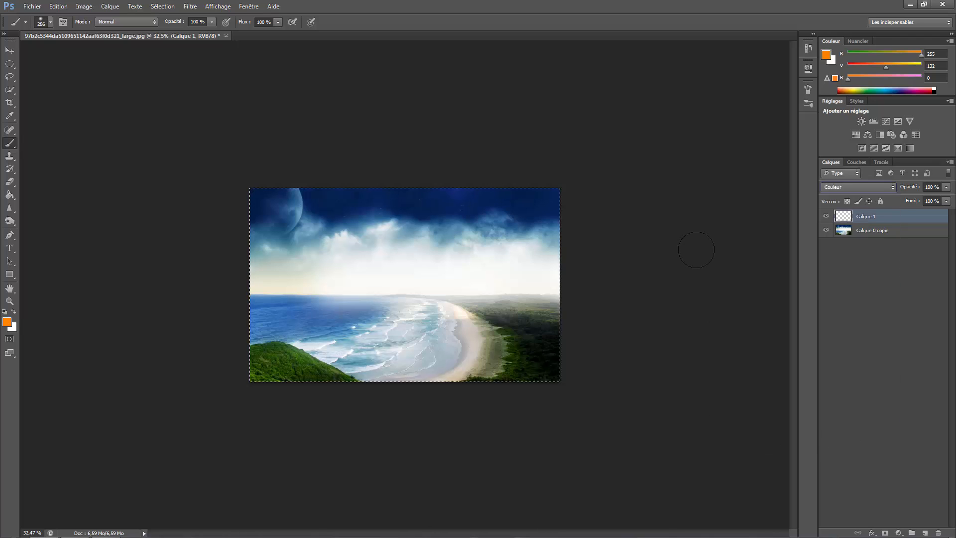
{"action": "key", "text": "ctrl+d"}
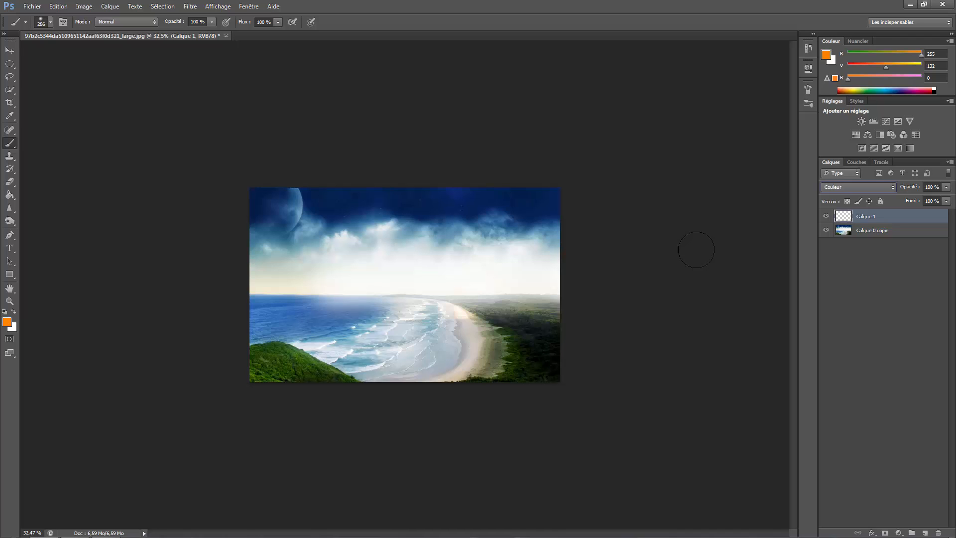
Step: Paint orange over the sky, planet, sea and hill on Calque 1, and erase the layer's entire content
{"action": "mouse_move", "coordinate": [488, 213]}
{"action": "left_mouse_down"}
{"action": "mouse_move", "coordinate": [355, 219]}
{"action": "mouse_move", "coordinate": [329, 203]}
{"action": "left_mouse_up"}
{"action": "mouse_move", "coordinate": [252, 211]}
{"action": "left_mouse_down"}
{"action": "mouse_move", "coordinate": [308, 232]}
{"action": "mouse_move", "coordinate": [302, 217]}
{"action": "mouse_move", "coordinate": [263, 389]}
{"action": "mouse_move", "coordinate": [276, 375]}
{"action": "mouse_move", "coordinate": [238, 353]}
{"action": "mouse_move", "coordinate": [310, 372]}
{"action": "mouse_move", "coordinate": [298, 371]}
{"action": "mouse_move", "coordinate": [300, 356]}
{"action": "mouse_move", "coordinate": [357, 379]}
{"action": "mouse_move", "coordinate": [468, 338]}
{"action": "mouse_move", "coordinate": [525, 358]}
{"action": "mouse_move", "coordinate": [489, 364]}
{"action": "mouse_move", "coordinate": [393, 337]}
{"action": "mouse_move", "coordinate": [403, 327]}
{"action": "mouse_move", "coordinate": [325, 331]}
{"action": "mouse_move", "coordinate": [373, 357]}
{"action": "mouse_move", "coordinate": [304, 301]}
{"action": "mouse_move", "coordinate": [248, 336]}
{"action": "mouse_move", "coordinate": [389, 389]}
{"action": "left_mouse_up"}
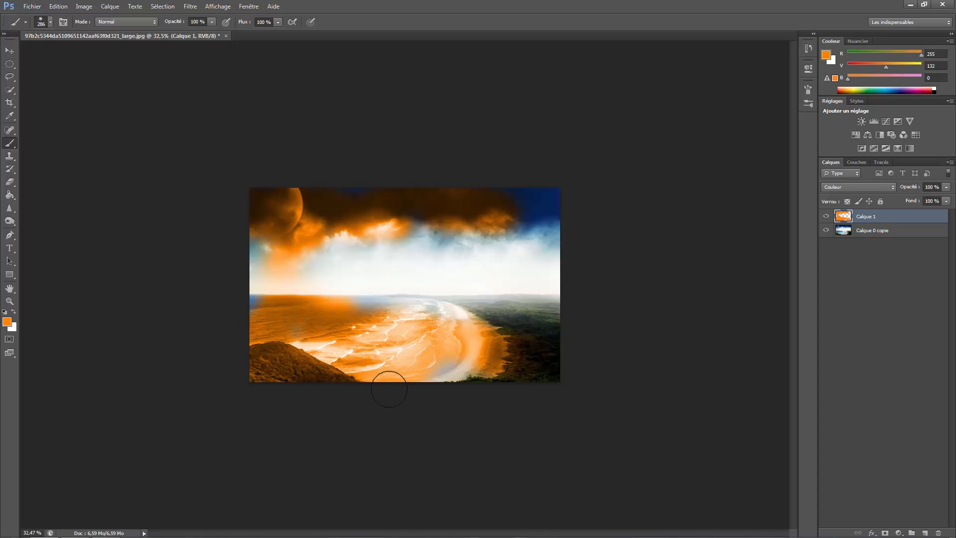
{"action": "key", "text": "ctrl+a"}
{"action": "key", "text": "Delete"}
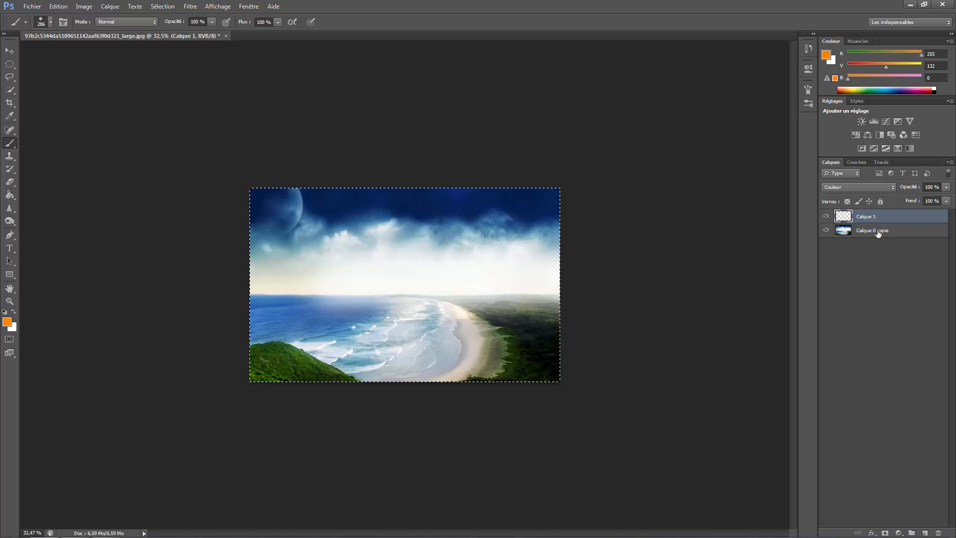
Step: Desaturate the layer Calque 0 copie to black and white and clear the selection
{"action": "left_click", "coordinate": [882, 230]}
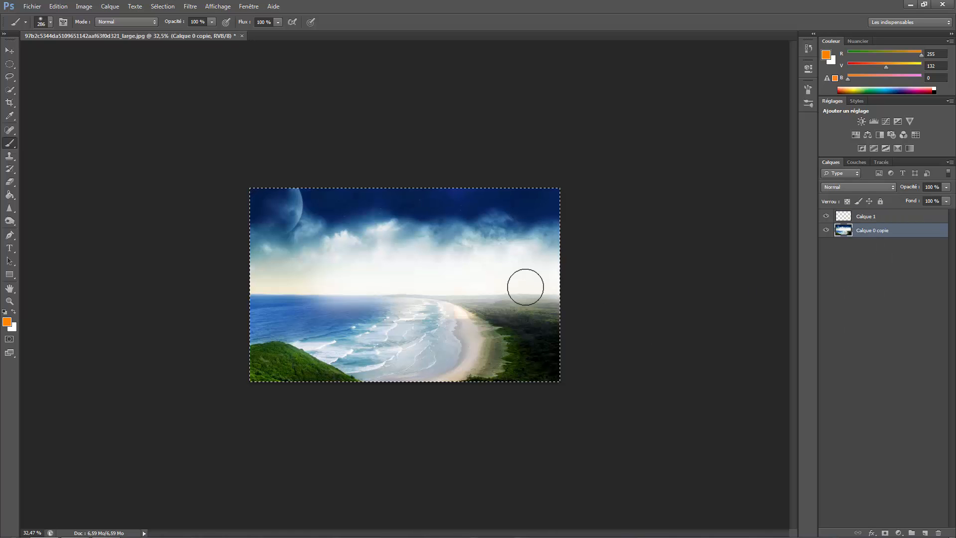
{"action": "key", "text": "ctrl+shift+u"}
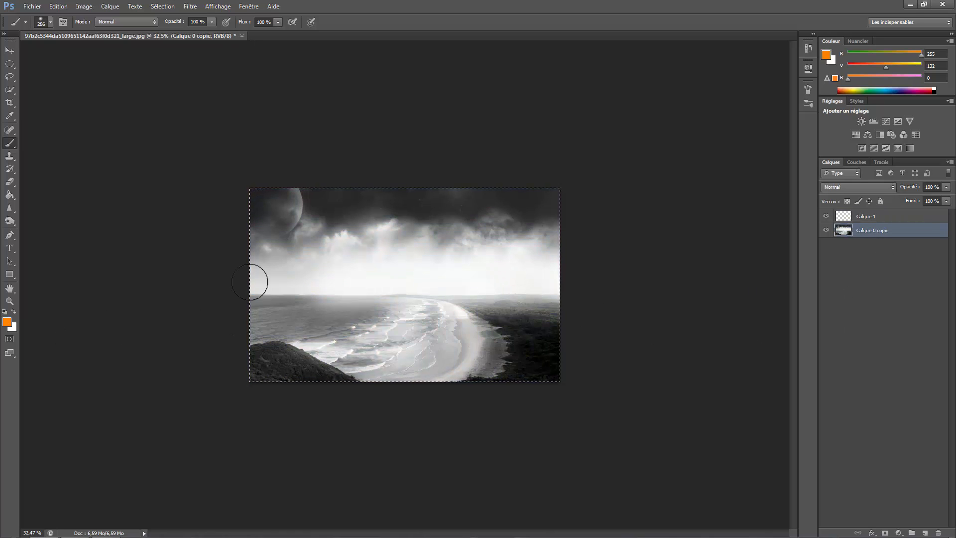
{"action": "scroll", "coordinate": [284, 338], "scroll_direction": "up", "scroll_amount": 3}
{"action": "key", "text": "ctrl+d"}
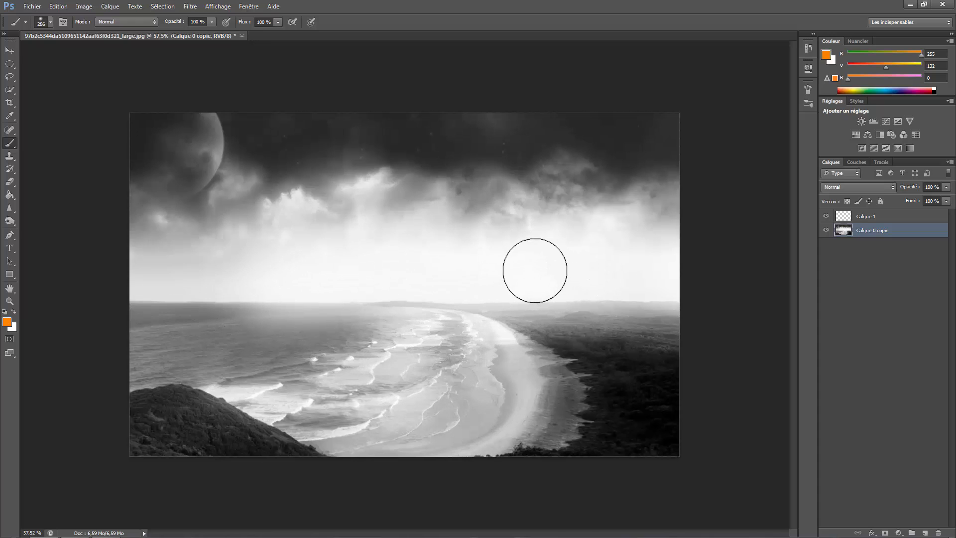
Step: Set the foreground colour to bright green (0, 255, 48) and paint the planet and the foreground hill on Calque 1
{"action": "left_click", "coordinate": [894, 220]}
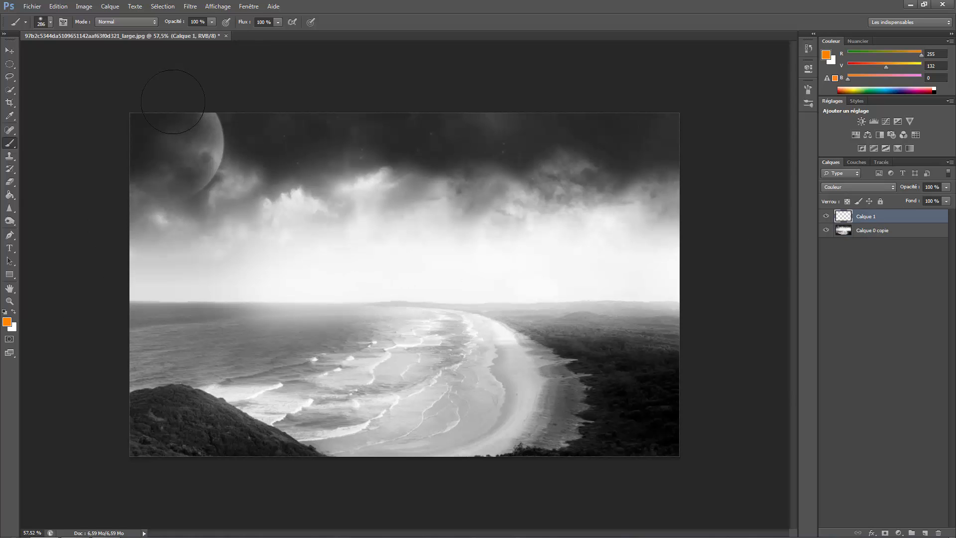
{"action": "left_click", "coordinate": [7, 321]}
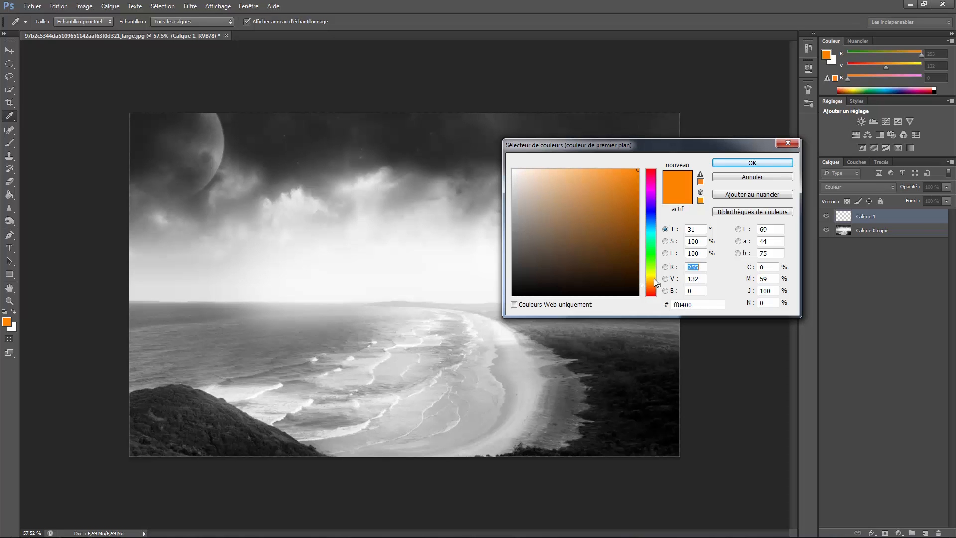
{"action": "left_click_drag", "start_coordinate": [655, 280], "coordinate": [655, 274]}
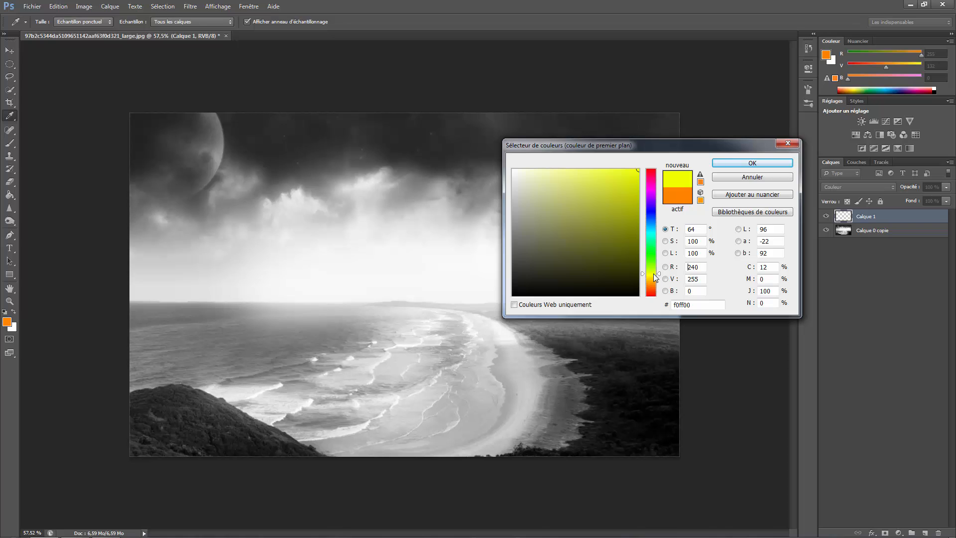
{"action": "left_click_drag", "start_coordinate": [655, 278], "coordinate": [655, 249]}
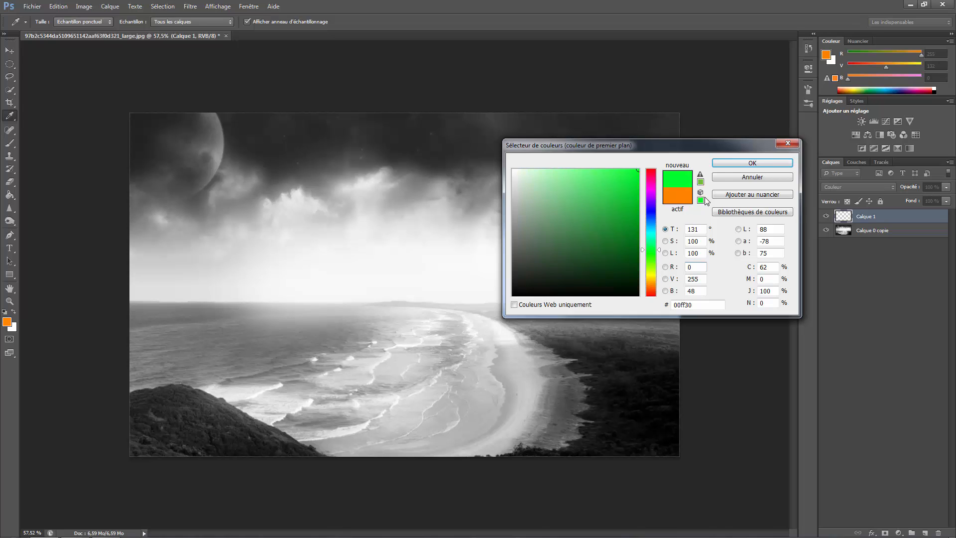
{"action": "left_click", "coordinate": [727, 164]}
{"action": "key", "text": "b"}
{"action": "mouse_move", "coordinate": [160, 141]}
{"action": "left_mouse_down"}
{"action": "mouse_move", "coordinate": [170, 174]}
{"action": "mouse_move", "coordinate": [197, 132]}
{"action": "mouse_move", "coordinate": [189, 160]}
{"action": "left_mouse_up"}
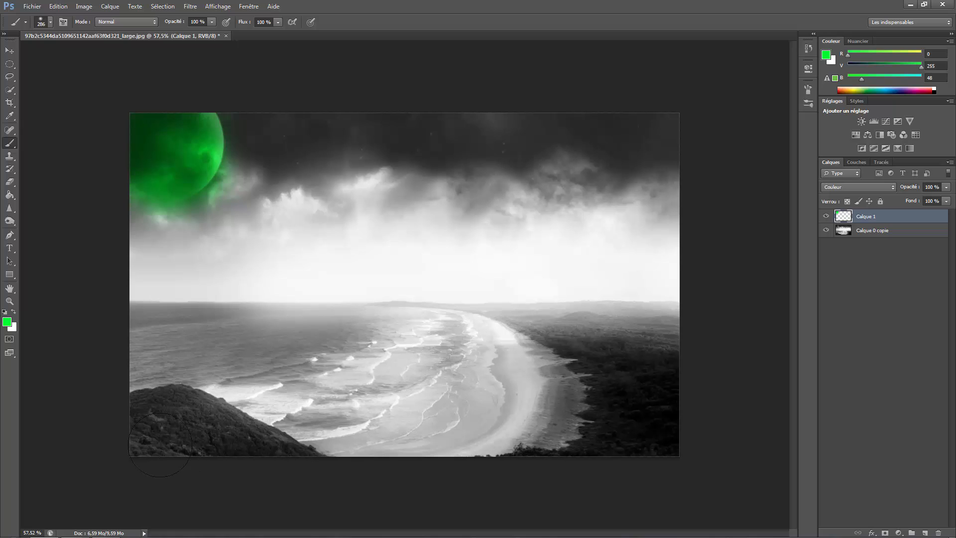
{"action": "mouse_move", "coordinate": [159, 418]}
{"action": "left_mouse_down"}
{"action": "mouse_move", "coordinate": [145, 399]}
{"action": "mouse_move", "coordinate": [249, 424]}
{"action": "left_mouse_up"}
Step: Set the foreground colour to dark green (0, 120, 23) and paint the vegetation beyond the beach on Calque 1
{"action": "left_click", "coordinate": [7, 322]}
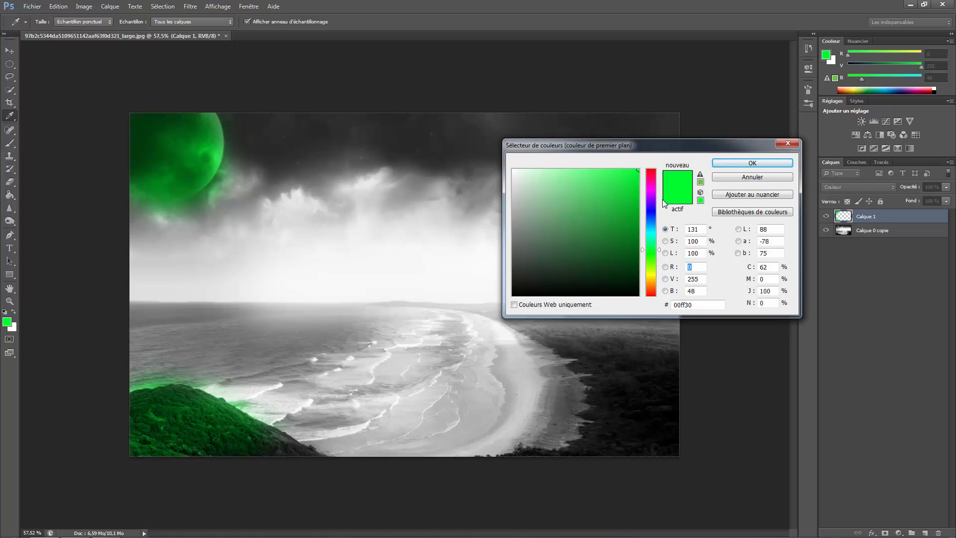
{"action": "left_click", "coordinate": [638, 236]}
{"action": "left_click", "coordinate": [738, 166]}
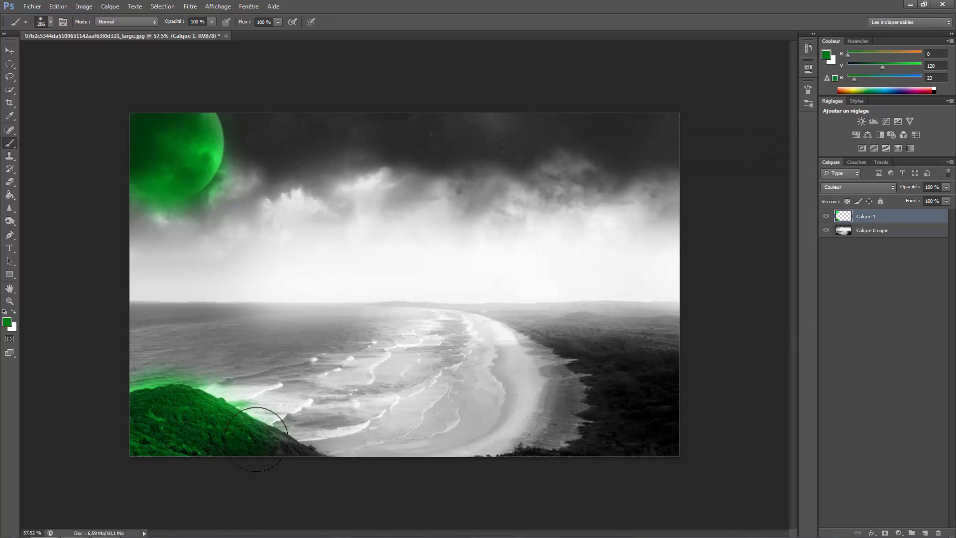
{"action": "left_click_drag", "start_coordinate": [647, 365], "coordinate": [604, 330]}
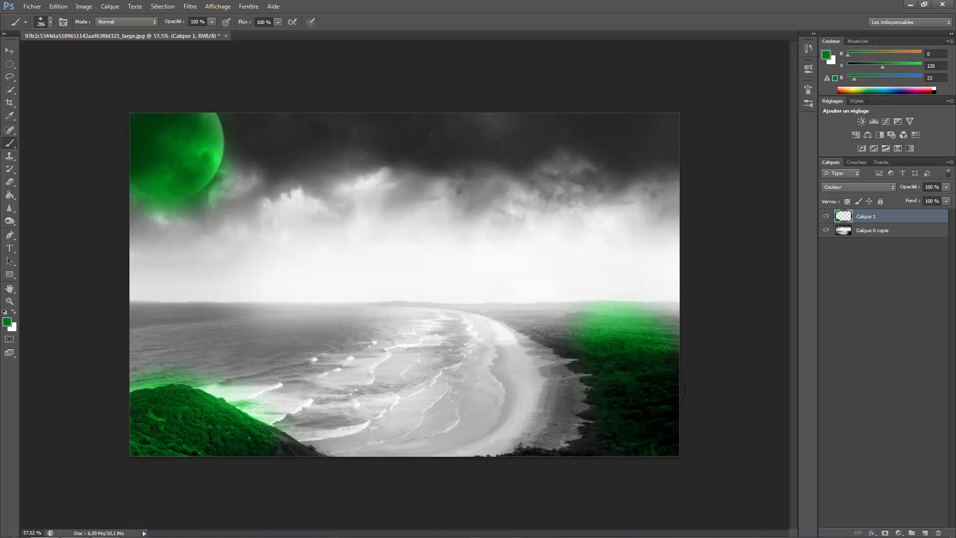
Step: Set the foreground colour to dark blue (0, 17, 120) and paint over the sea and waves on Calque 1
{"action": "left_click", "coordinate": [7, 322]}
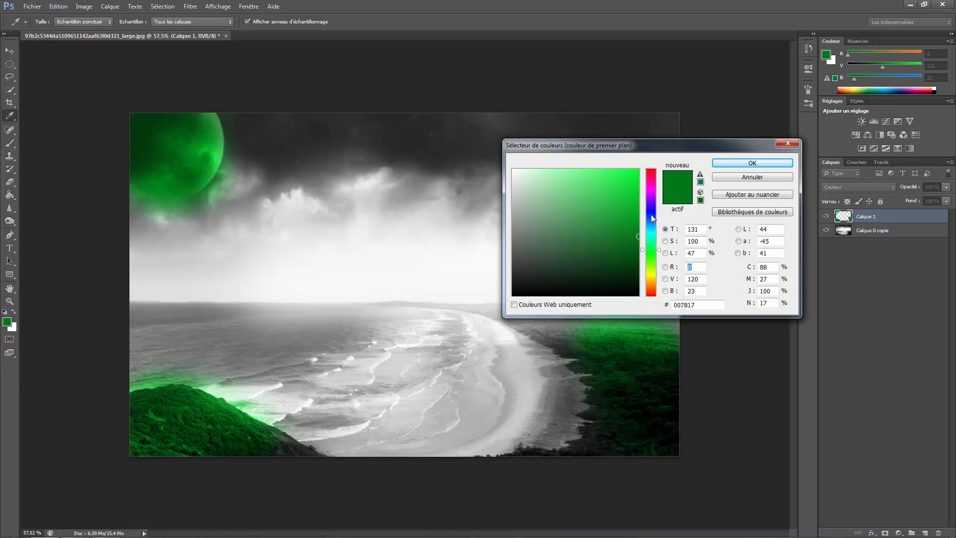
{"action": "left_click", "coordinate": [651, 218]}
{"action": "left_click", "coordinate": [752, 163]}
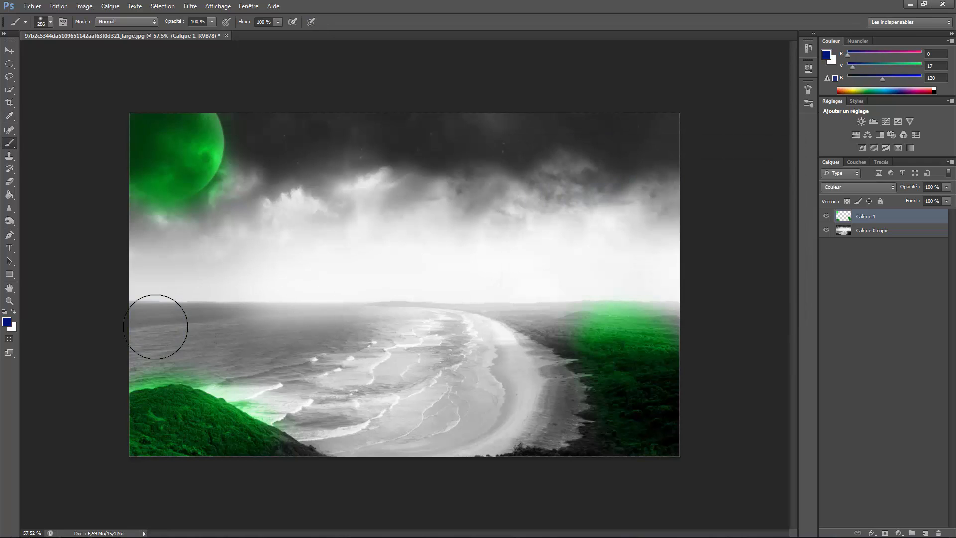
{"action": "mouse_move", "coordinate": [155, 327]}
{"action": "left_mouse_down"}
{"action": "mouse_move", "coordinate": [206, 330]}
{"action": "mouse_move", "coordinate": [120, 360]}
{"action": "mouse_move", "coordinate": [279, 347]}
{"action": "mouse_move", "coordinate": [238, 333]}
{"action": "mouse_move", "coordinate": [361, 336]}
{"action": "mouse_move", "coordinate": [301, 330]}
{"action": "mouse_move", "coordinate": [320, 351]}
{"action": "mouse_move", "coordinate": [278, 354]}
{"action": "mouse_move", "coordinate": [309, 387]}
{"action": "mouse_move", "coordinate": [332, 322]}
{"action": "mouse_move", "coordinate": [346, 315]}
{"action": "mouse_move", "coordinate": [391, 349]}
{"action": "mouse_move", "coordinate": [405, 428]}
{"action": "mouse_move", "coordinate": [385, 419]}
{"action": "mouse_move", "coordinate": [445, 334]}
{"action": "mouse_move", "coordinate": [482, 391]}
{"action": "mouse_move", "coordinate": [460, 443]}
{"action": "mouse_move", "coordinate": [506, 377]}
{"action": "mouse_move", "coordinate": [351, 476]}
{"action": "left_mouse_up"}
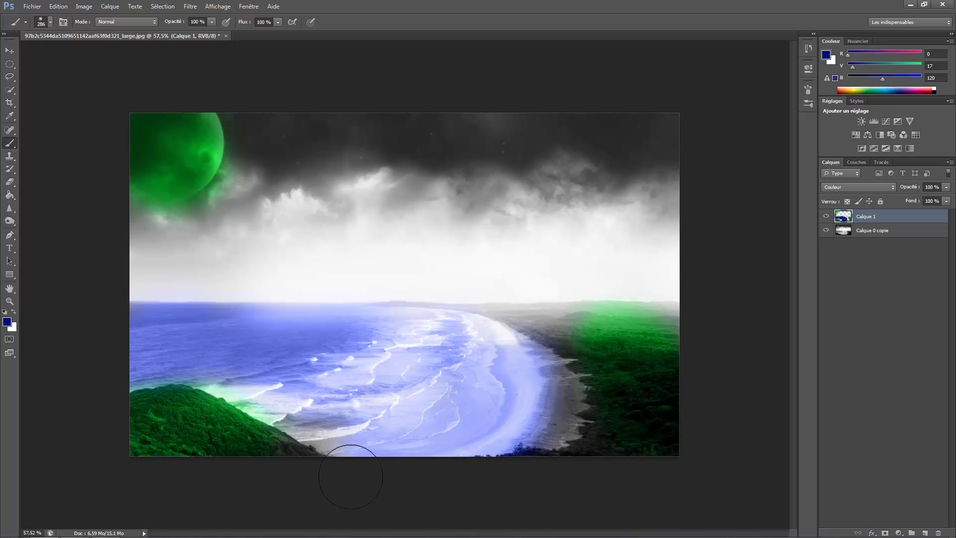
{"action": "key", "text": "super"}
{"action": "left_click", "coordinate": [64, 167]}
Step: Duplicate the black-and-white layer Calque 0 copie
{"action": "scroll", "coordinate": [362, 355], "scroll_direction": "down", "scroll_amount": 5}
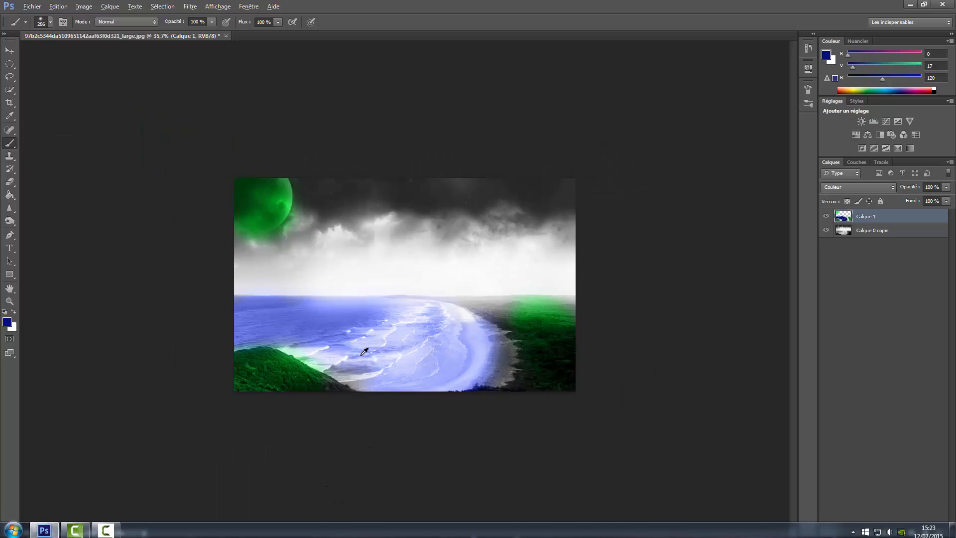
{"action": "left_click", "coordinate": [872, 232]}
{"action": "key", "text": "ctrl+j"}
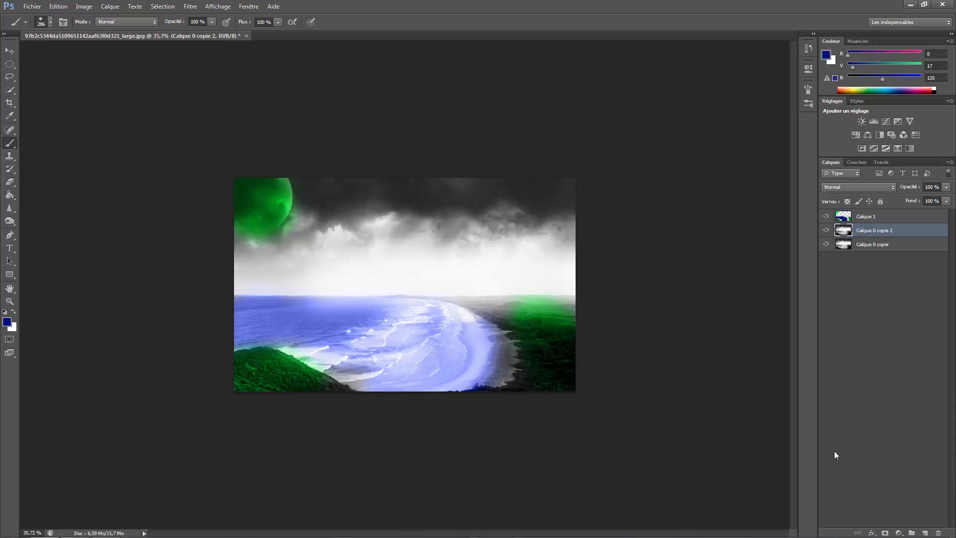
Step: Set Calque 0 copie 2 to the Produit blend mode at 48 % opacity and make Calque 1 the active layer
{"action": "left_click", "coordinate": [881, 189]}
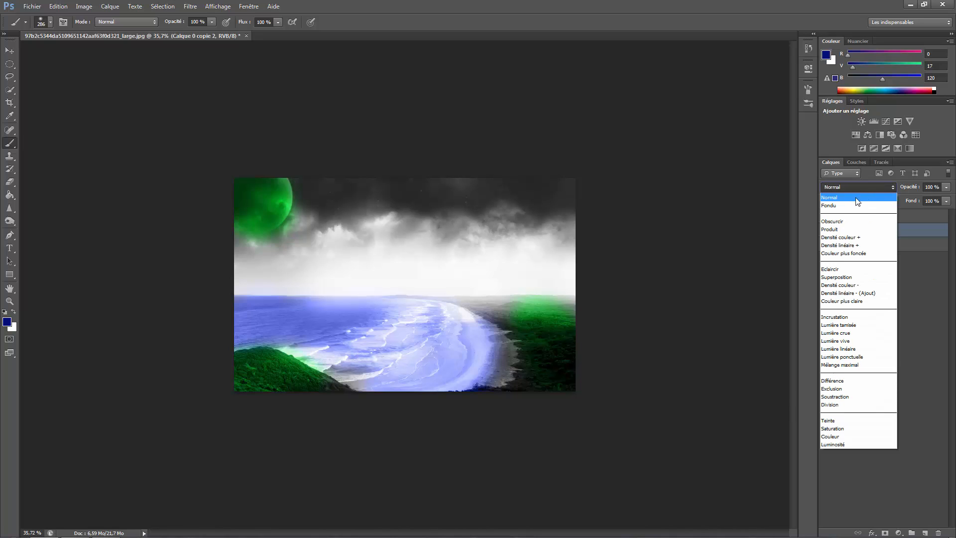
{"action": "left_click", "coordinate": [841, 227]}
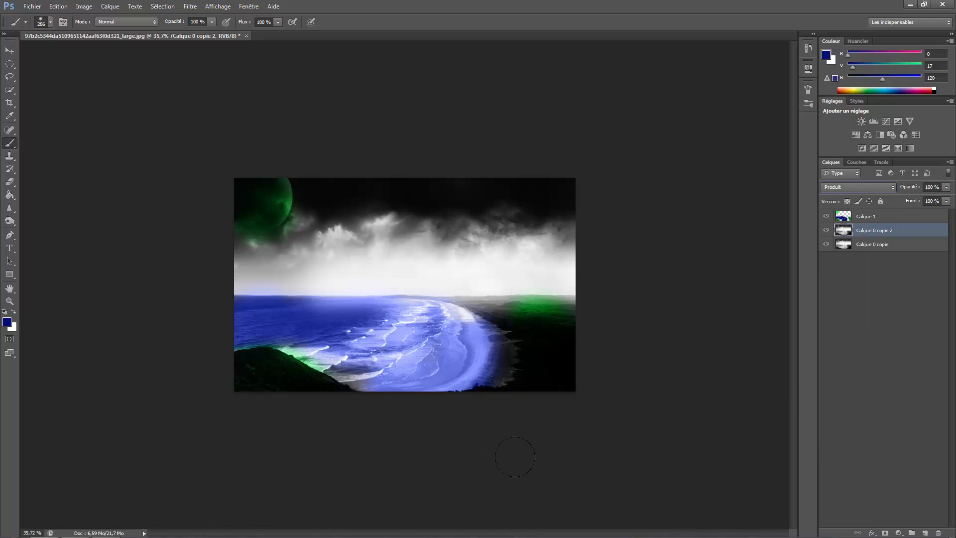
{"action": "left_click_drag", "start_coordinate": [912, 193], "coordinate": [888, 189]}
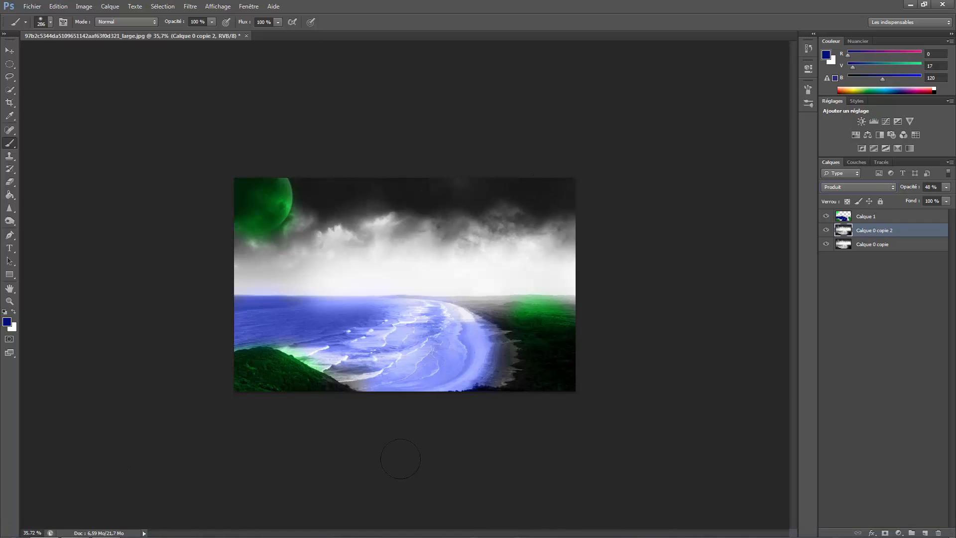
{"action": "left_click", "coordinate": [869, 217]}
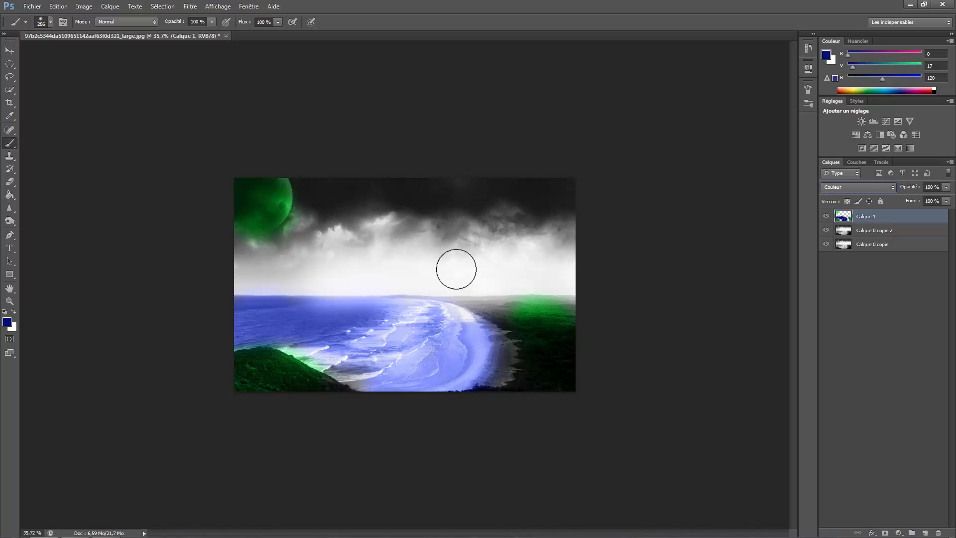
Step: Cycle Calque 1 through neighbouring blend modes as far as Différence and return it to Couleur
{"action": "key", "text": "Up"}
{"action": "key", "text": "Up"}
{"action": "key", "text": "Up"}
{"action": "key", "text": "Up"}
{"action": "key", "text": "Up"}
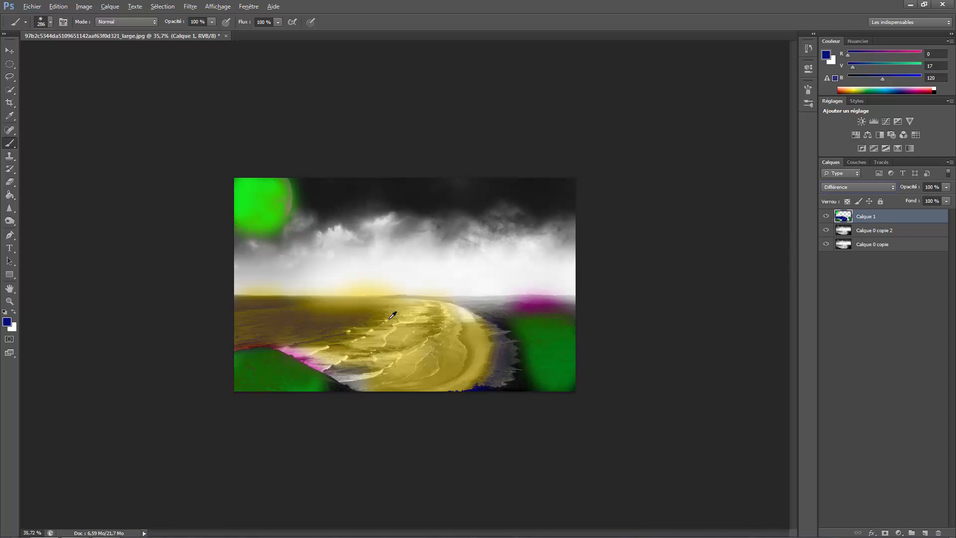
{"action": "key", "text": "Down"}
{"action": "key", "text": "Down"}
{"action": "key", "text": "Down"}
{"action": "key", "text": "Down"}
{"action": "key", "text": "Down"}
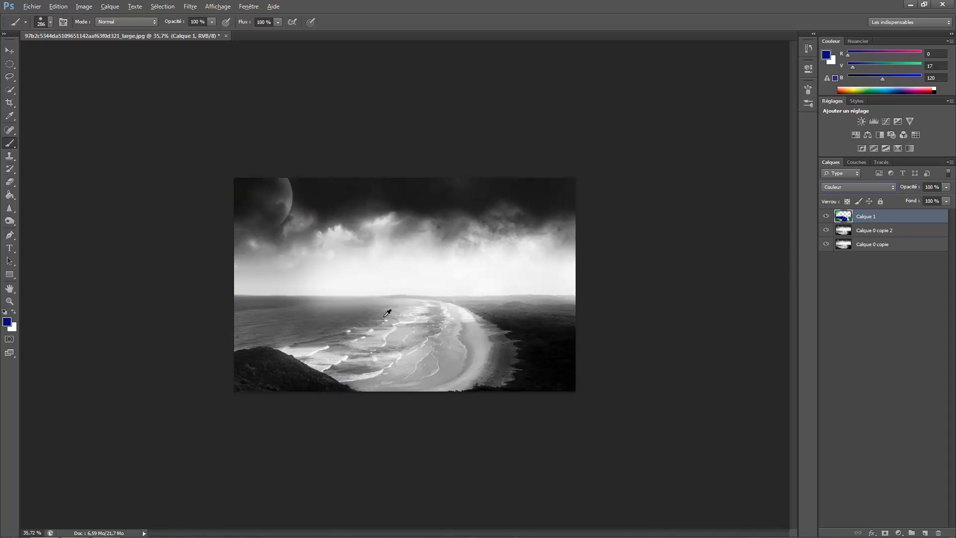
Step: Choose the Brush tool (Outil Pinceau) and set the foreground colour to teal (0, 113, 120)
{"action": "scroll", "coordinate": [435, 316], "scroll_direction": "up", "scroll_amount": 5}
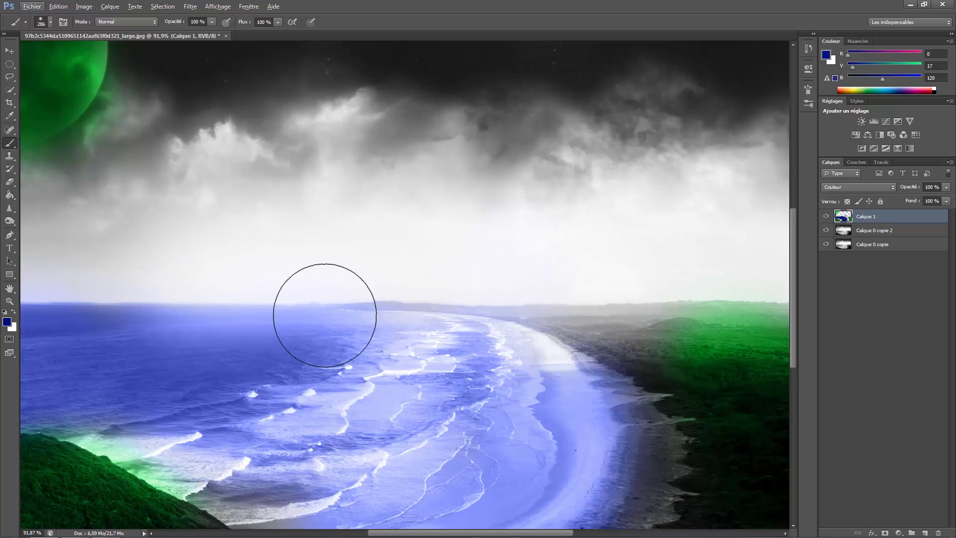
{"action": "right_click", "coordinate": [8, 143]}
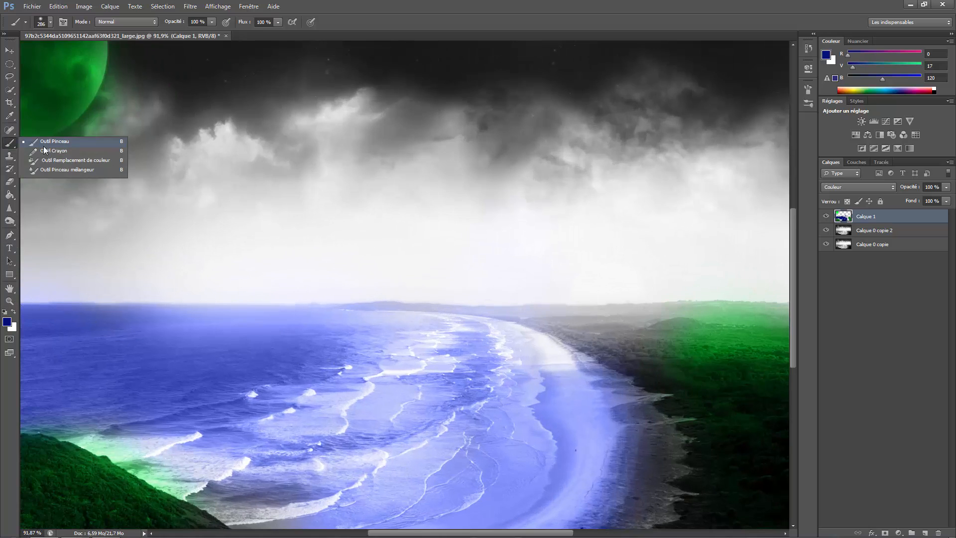
{"action": "left_click", "coordinate": [47, 142]}
{"action": "right_click", "coordinate": [209, 273]}
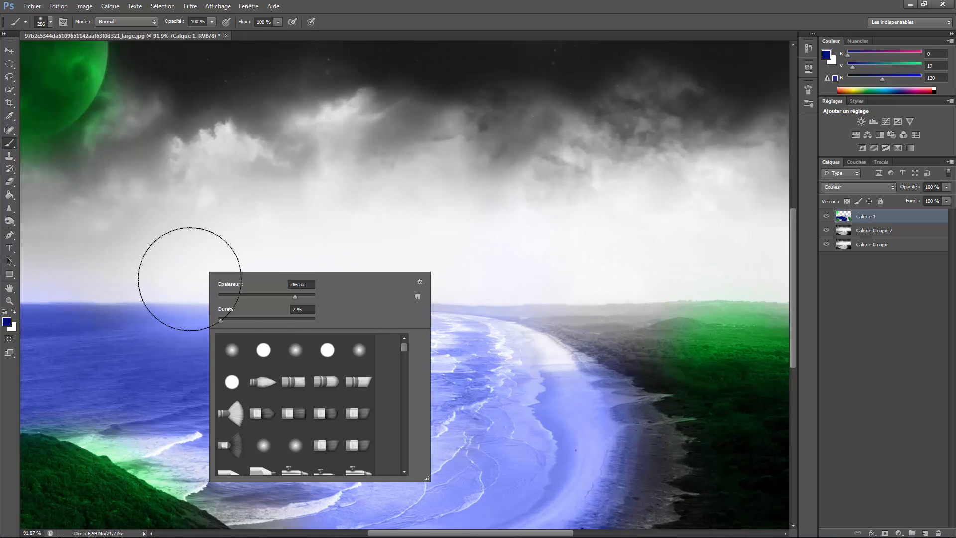
{"action": "left_click", "coordinate": [7, 322]}
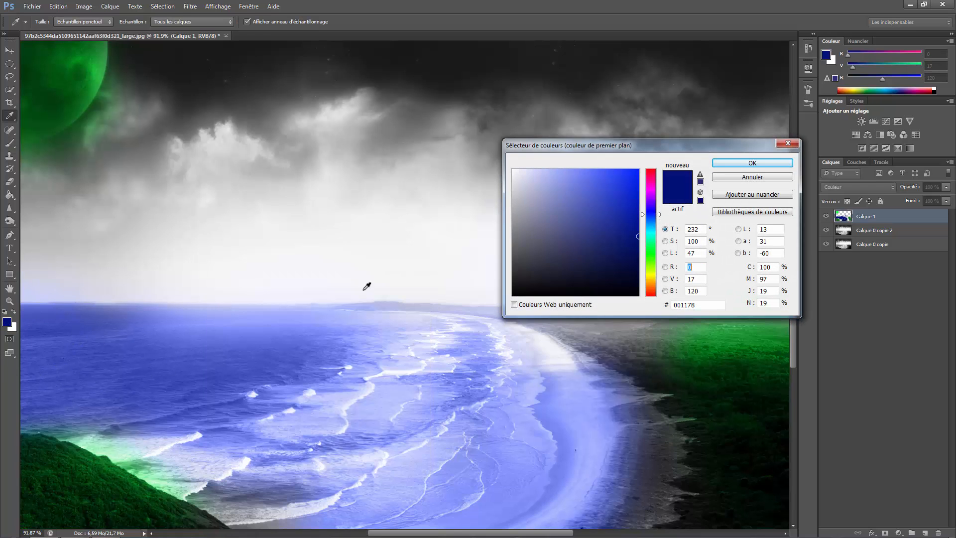
{"action": "left_click", "coordinate": [654, 233]}
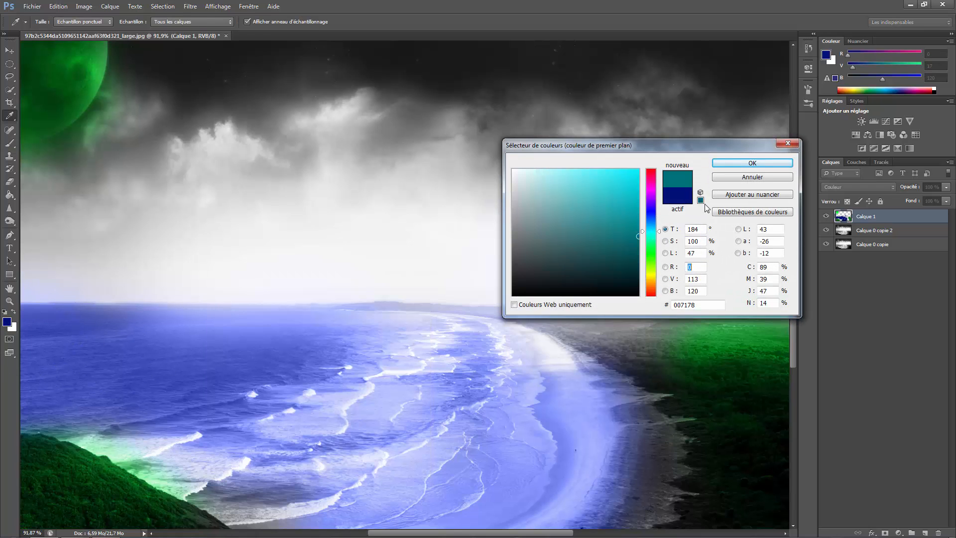
{"action": "left_click", "coordinate": [752, 163]}
Step: Reduce the brush size to 131 px and paint the bright sky band above the horizon teal on Calque 1
{"action": "scroll", "coordinate": [494, 274], "scroll_direction": "up", "scroll_amount": 3}
{"action": "right_click", "coordinate": [464, 267]}
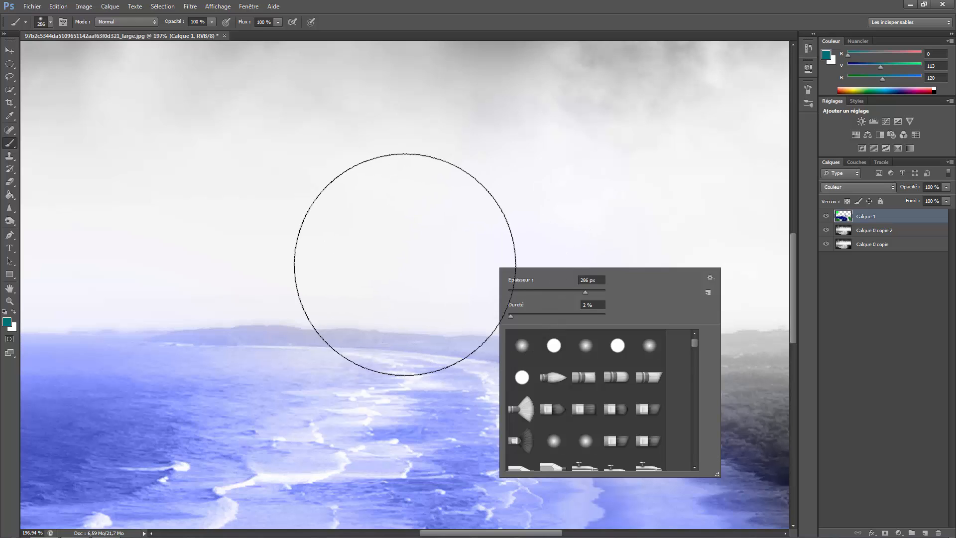
{"action": "mouse_move", "coordinate": [402, 248]}
{"action": "left_mouse_down"}
{"action": "mouse_move", "coordinate": [325, 238]}
{"action": "mouse_move", "coordinate": [387, 237]}
{"action": "mouse_move", "coordinate": [385, 264]}
{"action": "mouse_move", "coordinate": [424, 277]}
{"action": "mouse_move", "coordinate": [554, 271]}
{"action": "mouse_move", "coordinate": [562, 282]}
{"action": "mouse_move", "coordinate": [523, 243]}
{"action": "mouse_move", "coordinate": [410, 221]}
{"action": "mouse_move", "coordinate": [397, 248]}
{"action": "mouse_move", "coordinate": [409, 249]}
{"action": "mouse_move", "coordinate": [192, 213]}
{"action": "left_mouse_up"}
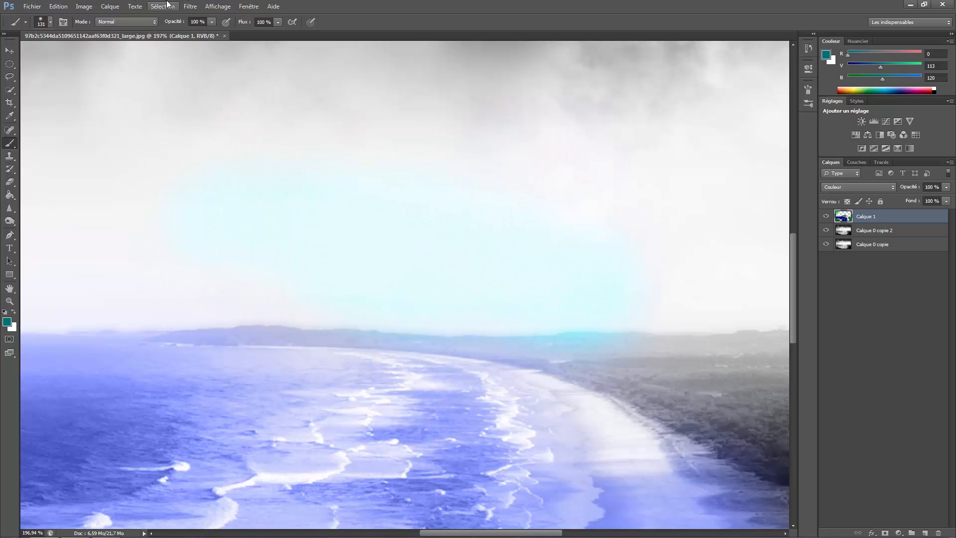
{"action": "scroll", "coordinate": [607, 234], "scroll_direction": "down", "scroll_amount": 6}
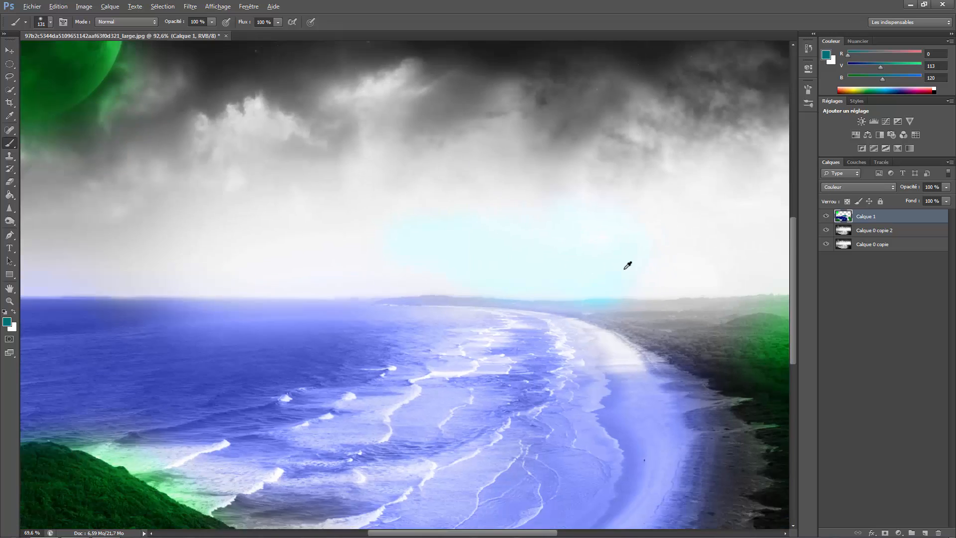
{"action": "mouse_move", "coordinate": [681, 282]}
{"action": "left_mouse_down"}
{"action": "mouse_move", "coordinate": [714, 275]}
{"action": "mouse_move", "coordinate": [682, 262]}
{"action": "mouse_move", "coordinate": [306, 298]}
{"action": "mouse_move", "coordinate": [307, 290]}
{"action": "mouse_move", "coordinate": [247, 282]}
{"action": "mouse_move", "coordinate": [85, 284]}
{"action": "mouse_move", "coordinate": [256, 277]}
{"action": "mouse_move", "coordinate": [234, 269]}
{"action": "mouse_move", "coordinate": [332, 263]}
{"action": "mouse_move", "coordinate": [294, 266]}
{"action": "mouse_move", "coordinate": [280, 283]}
{"action": "mouse_move", "coordinate": [444, 271]}
{"action": "mouse_move", "coordinate": [695, 278]}
{"action": "mouse_move", "coordinate": [728, 244]}
{"action": "left_mouse_up"}
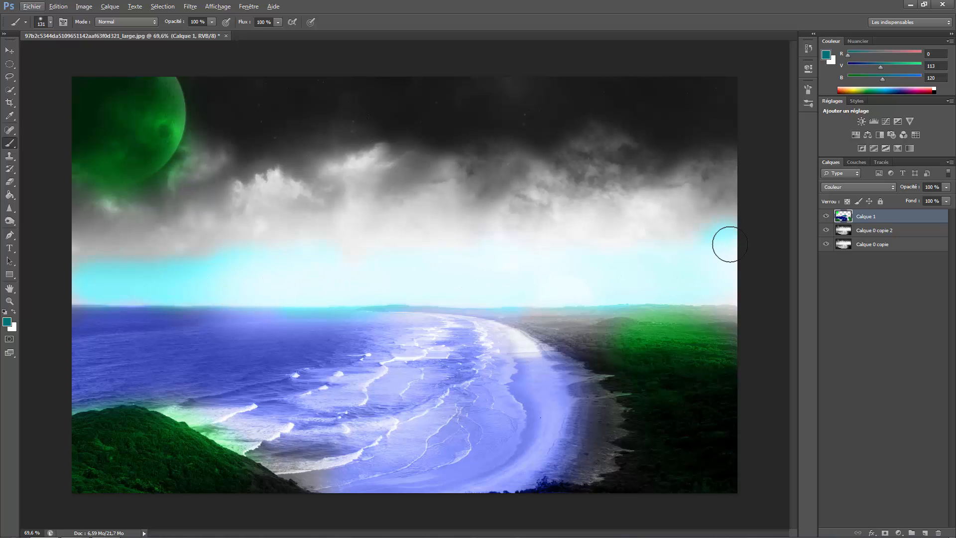
Step: Paint a large teal patch over the blue sea above the foreground hill on Calque 1
{"action": "scroll", "coordinate": [476, 372], "scroll_direction": "down", "scroll_amount": 5}
{"action": "scroll", "coordinate": [476, 372], "scroll_direction": "up", "scroll_amount": 6}
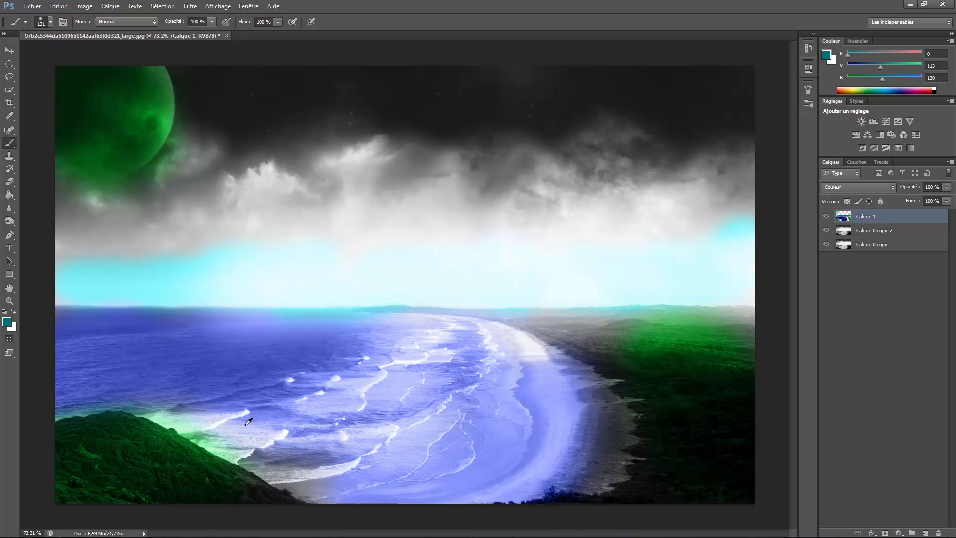
{"action": "scroll", "coordinate": [249, 422], "scroll_direction": "up", "scroll_amount": 6}
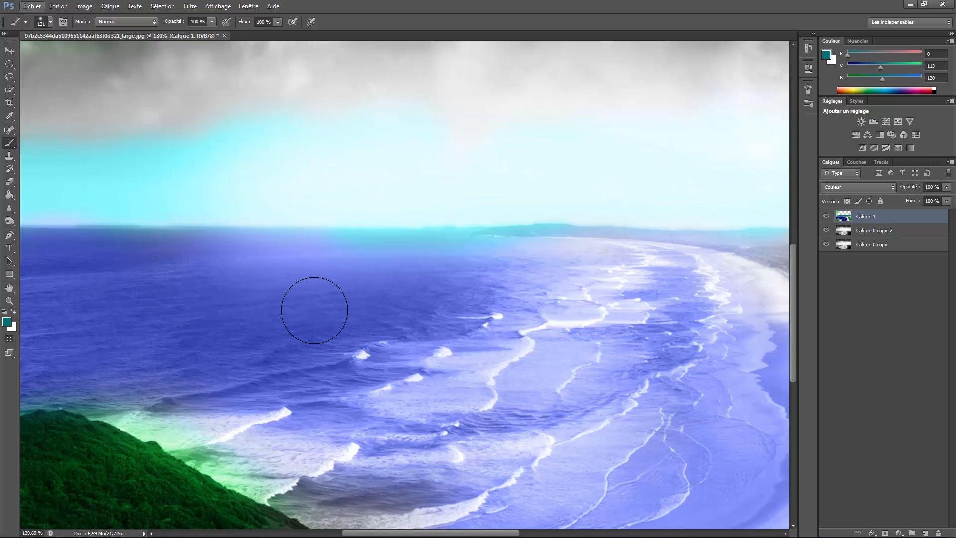
{"action": "mouse_move", "coordinate": [184, 301]}
{"action": "left_mouse_down"}
{"action": "mouse_move", "coordinate": [261, 367]}
{"action": "mouse_move", "coordinate": [272, 340]}
{"action": "mouse_move", "coordinate": [313, 325]}
{"action": "mouse_move", "coordinate": [279, 330]}
{"action": "mouse_move", "coordinate": [225, 296]}
{"action": "mouse_move", "coordinate": [227, 317]}
{"action": "mouse_move", "coordinate": [144, 314]}
{"action": "left_mouse_up"}
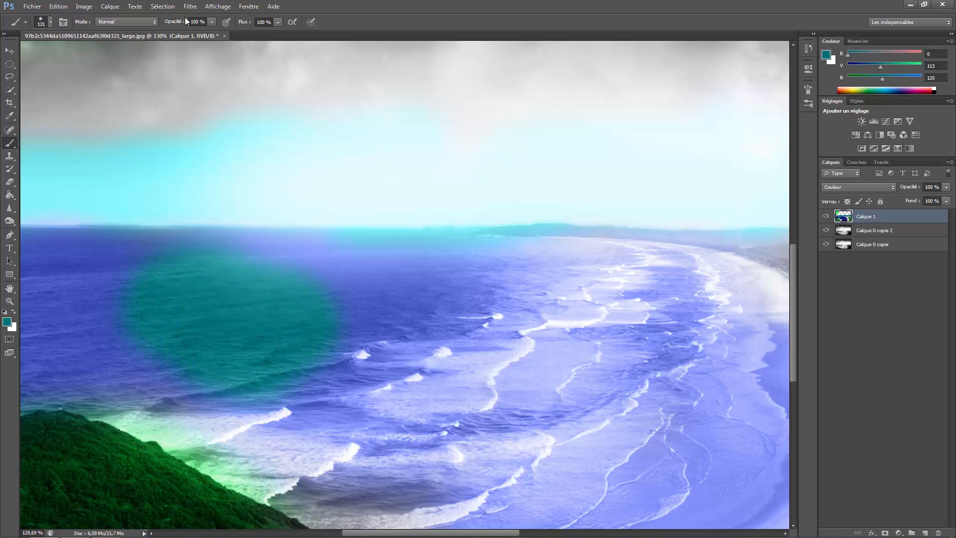
Step: Paint the sea beside the teal patch at 49 % brush opacity, and restore the brush opacity to 100 %
{"action": "mouse_move", "coordinate": [185, 20]}
{"action": "left_mouse_down"}
{"action": "mouse_move", "coordinate": [125, 22]}
{"action": "mouse_move", "coordinate": [148, 24]}
{"action": "left_mouse_up"}
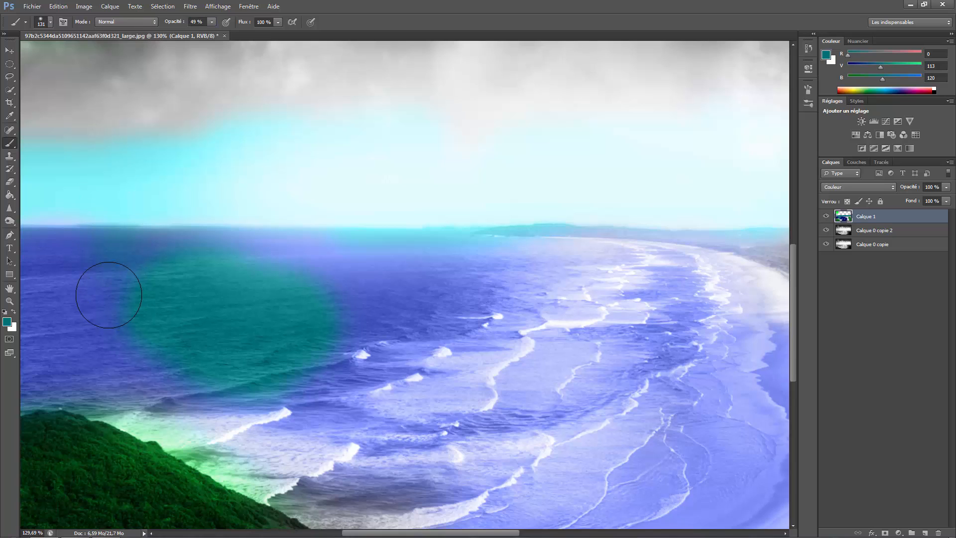
{"action": "mouse_move", "coordinate": [108, 294]}
{"action": "left_mouse_down"}
{"action": "mouse_move", "coordinate": [61, 327]}
{"action": "mouse_move", "coordinate": [104, 301]}
{"action": "mouse_move", "coordinate": [69, 282]}
{"action": "mouse_move", "coordinate": [58, 328]}
{"action": "mouse_move", "coordinate": [133, 327]}
{"action": "mouse_move", "coordinate": [144, 316]}
{"action": "mouse_move", "coordinate": [103, 349]}
{"action": "mouse_move", "coordinate": [69, 307]}
{"action": "mouse_move", "coordinate": [215, 303]}
{"action": "left_mouse_up"}
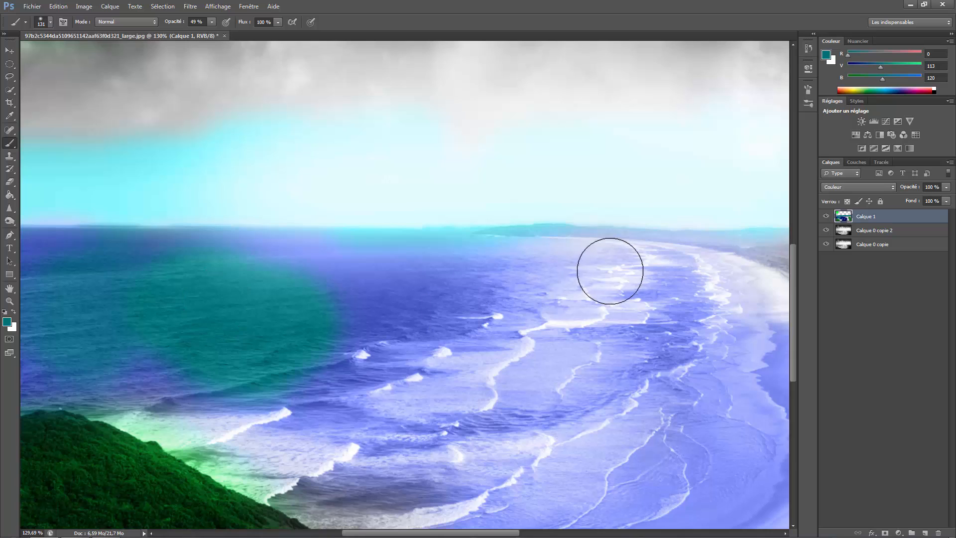
{"action": "scroll", "coordinate": [608, 267], "scroll_direction": "down", "scroll_amount": 5}
{"action": "left_click_drag", "start_coordinate": [172, 24], "coordinate": [386, 47]}
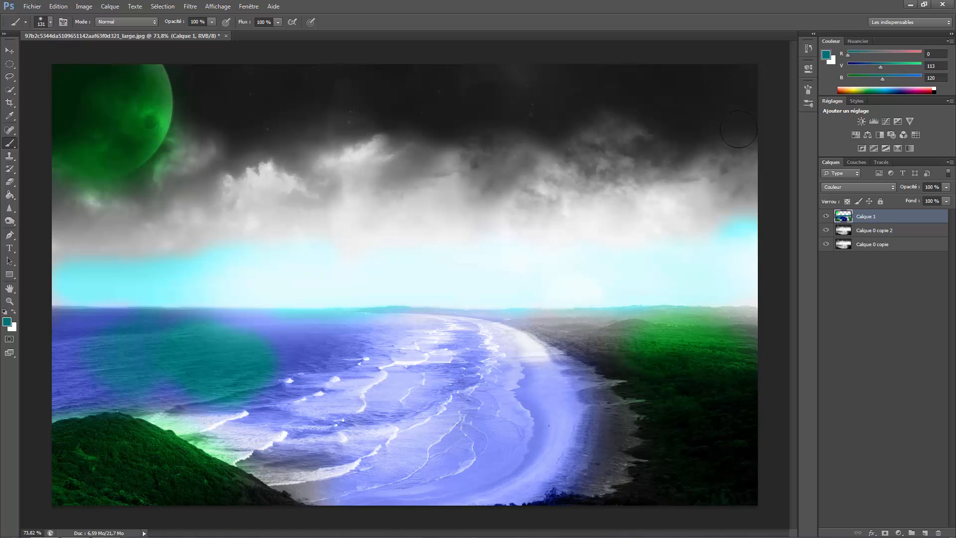
Step: Brush teal onto the clouds in mid-sky and onto the sea beside the breaking waves on Calque 1
{"action": "left_click", "coordinate": [876, 187]}
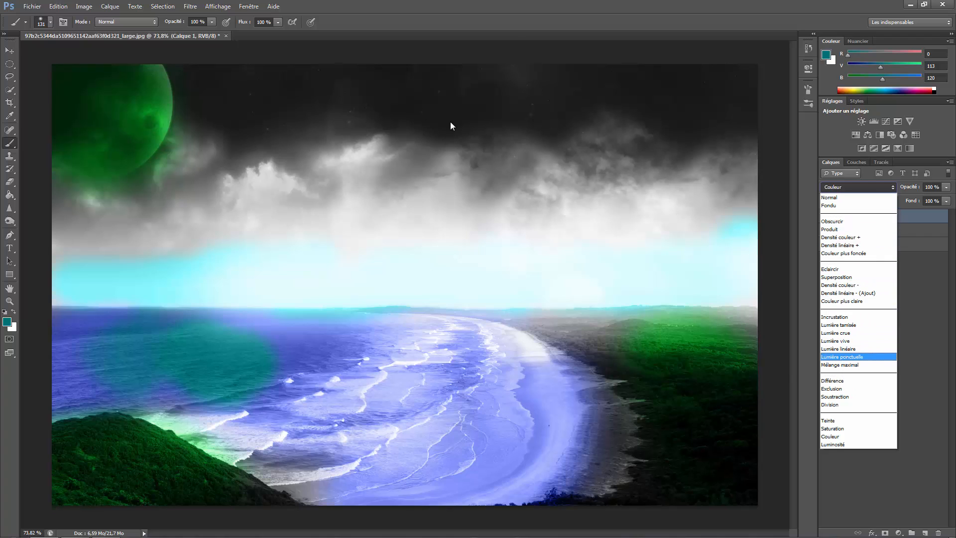
{"action": "left_click", "coordinate": [482, 203]}
{"action": "left_click", "coordinate": [368, 335]}
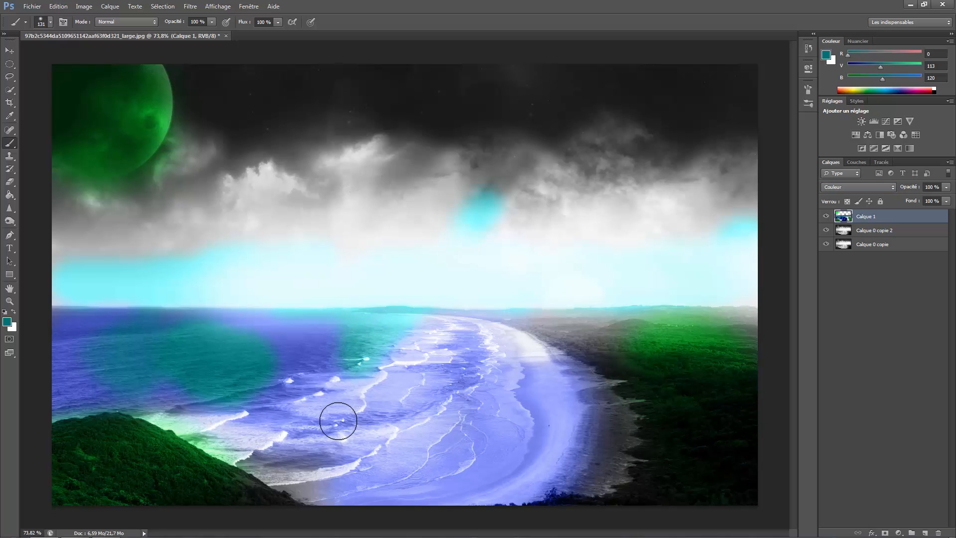